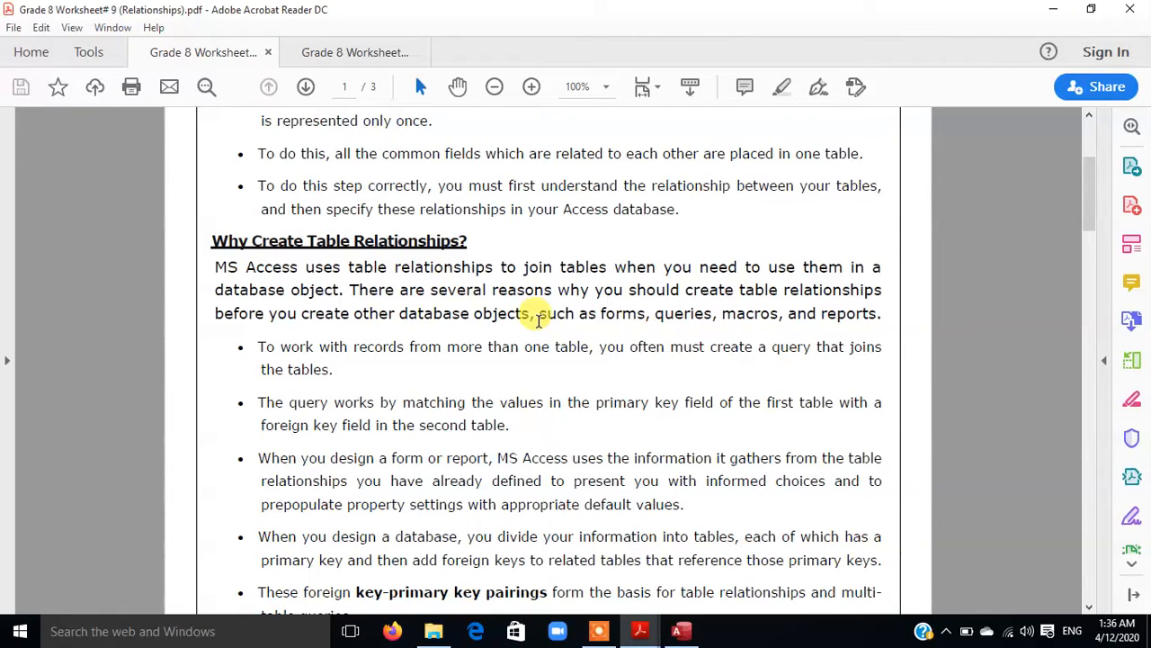
- Read the worksheet's introduction and the reasons listed under "Why Create Table Relationships?", marking the passages being discussed
scroll(537, 320, up, 1)
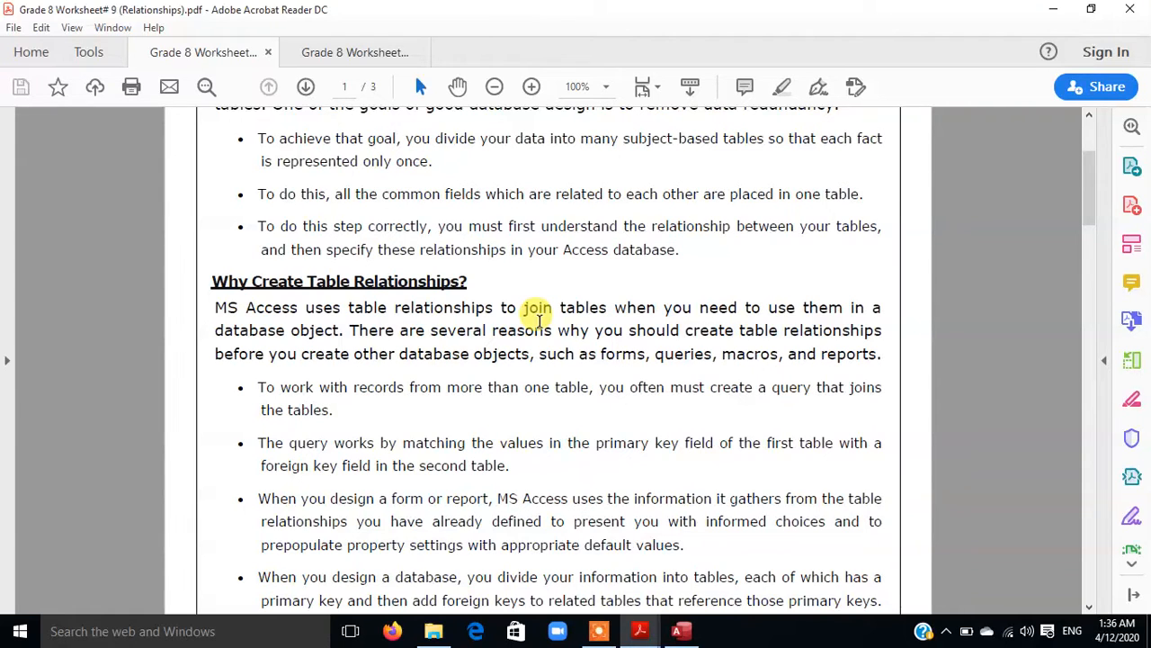
scroll(538, 320, up, 3)
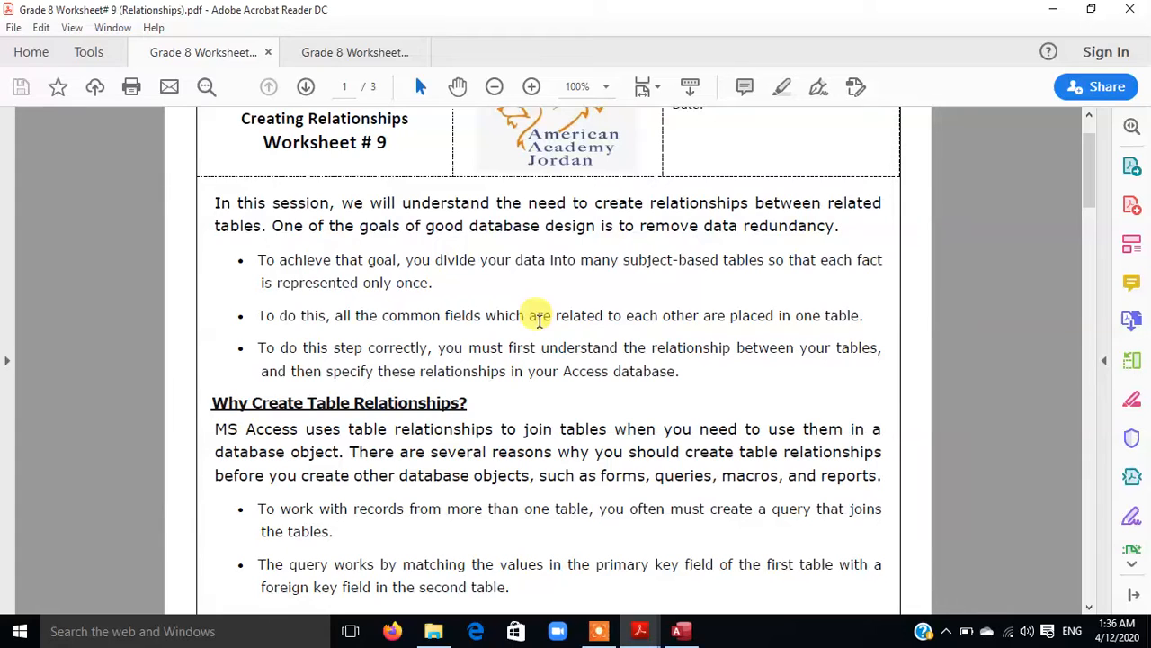
scroll(539, 320, down, 7)
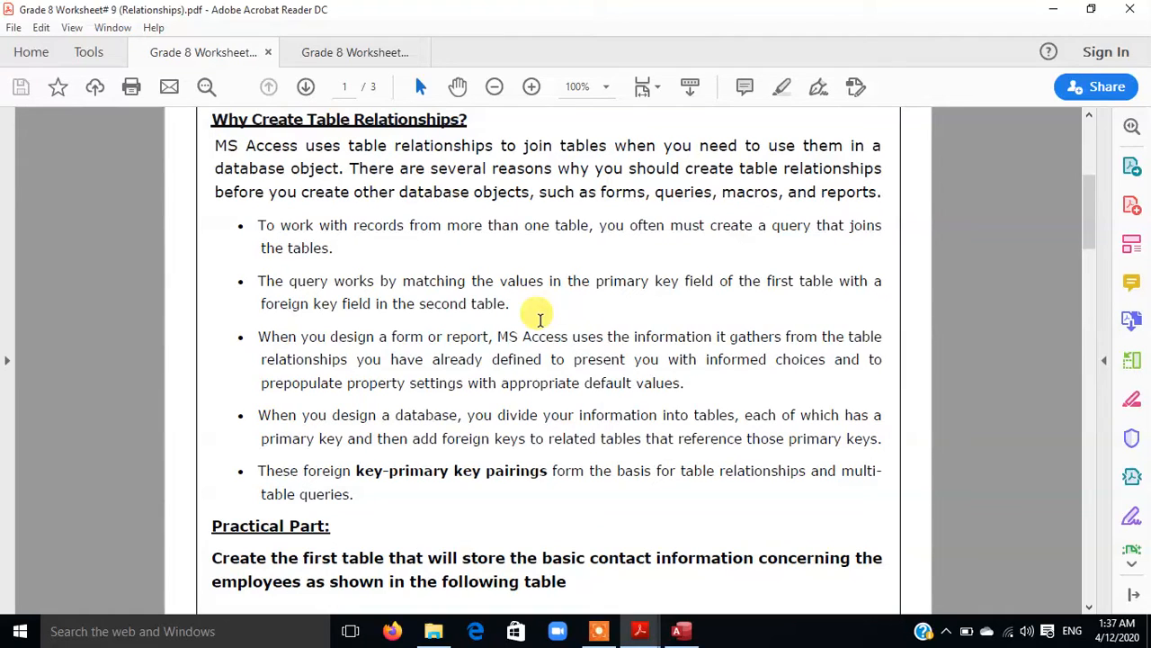
scroll(540, 321, up, 2)
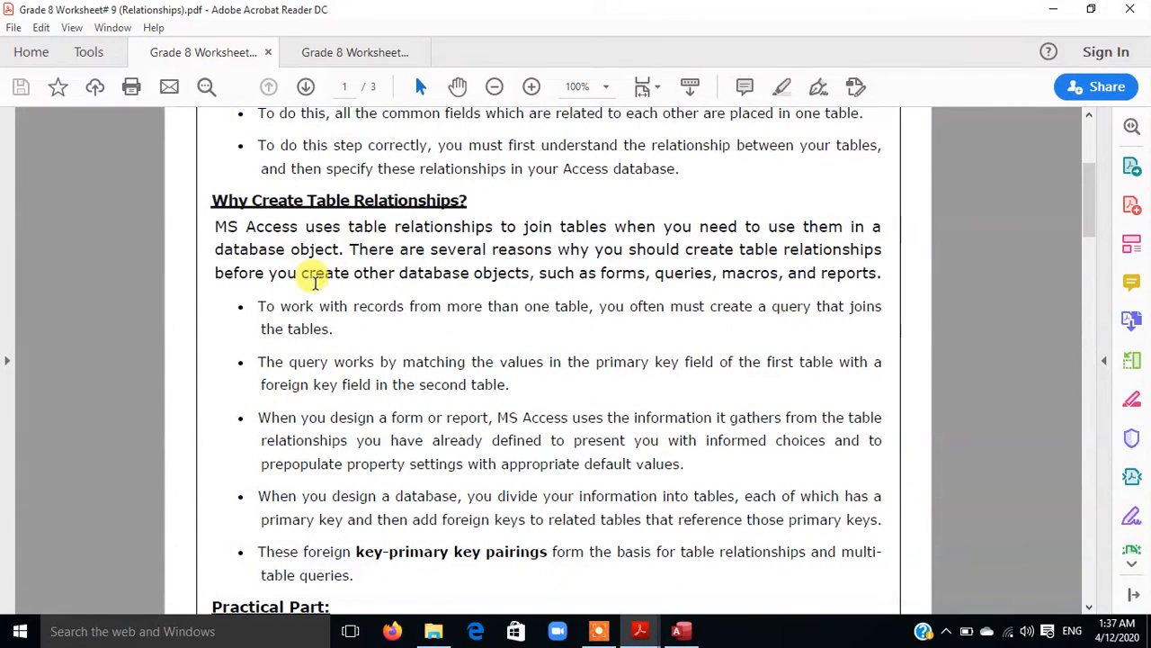
drag(254, 304, 884, 339)
click(884, 342)
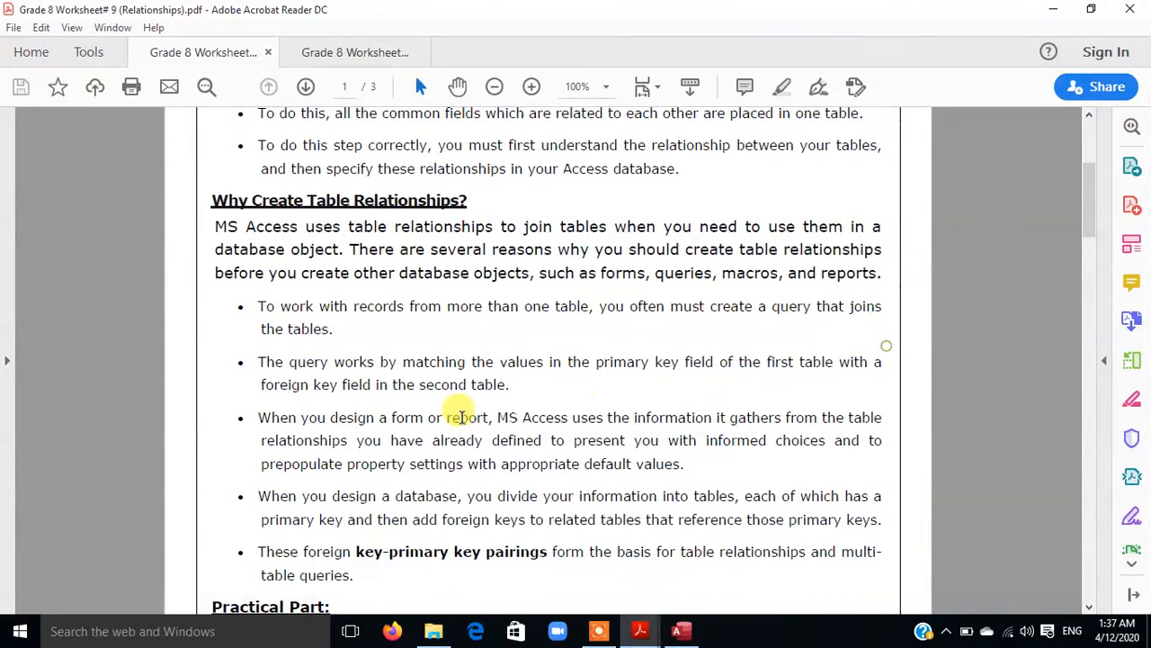
drag(261, 384, 688, 361)
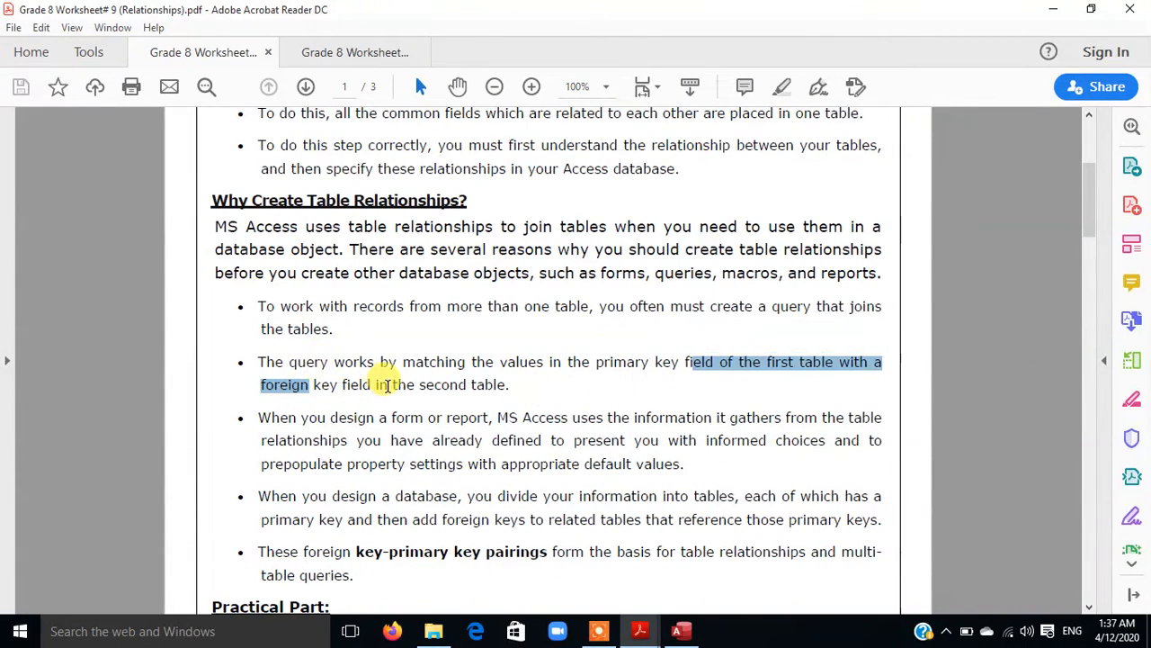
click(387, 384)
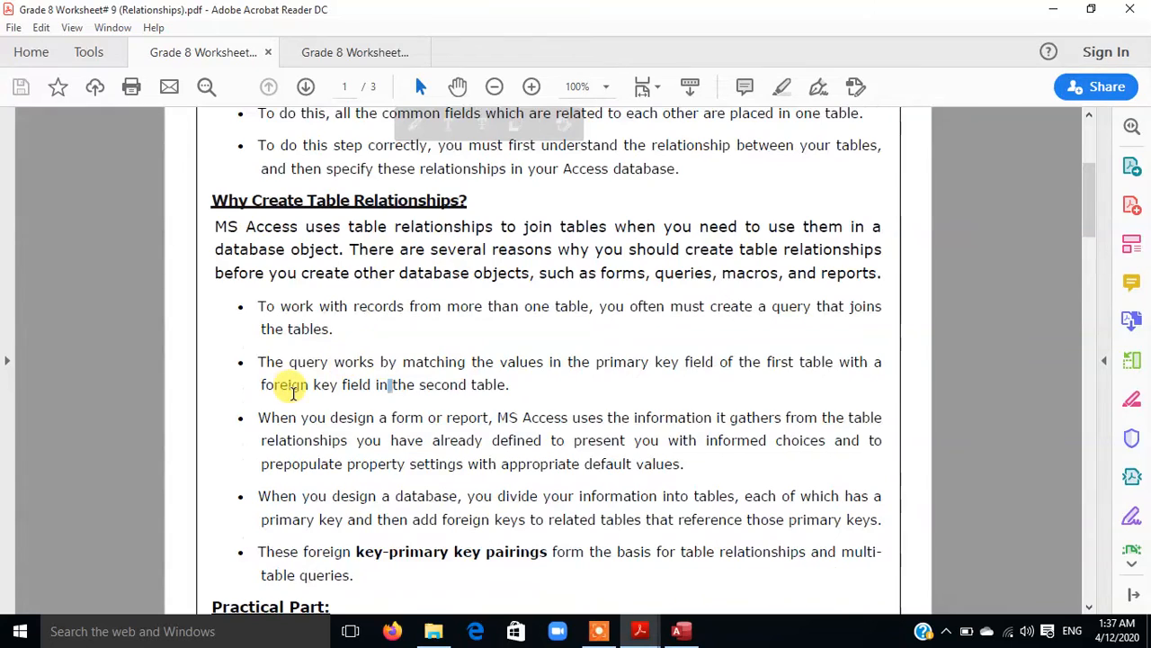
scroll(286, 383, down, 3)
drag(259, 297, 684, 338)
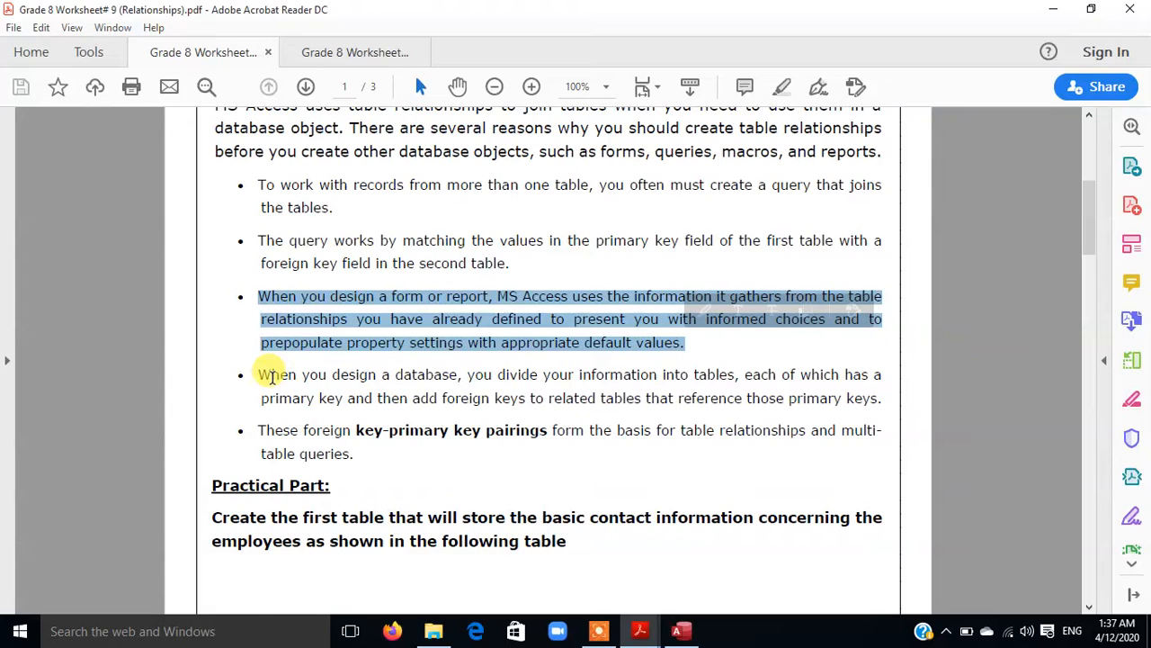
drag(265, 372, 859, 409)
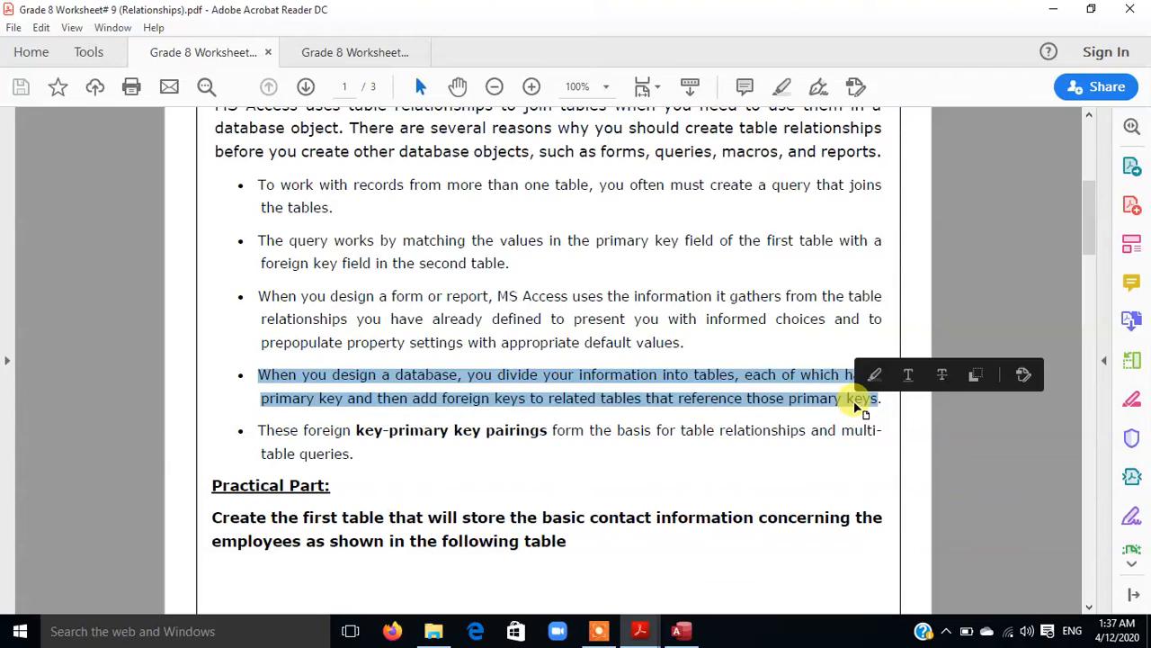
scroll(859, 407, up, 3)
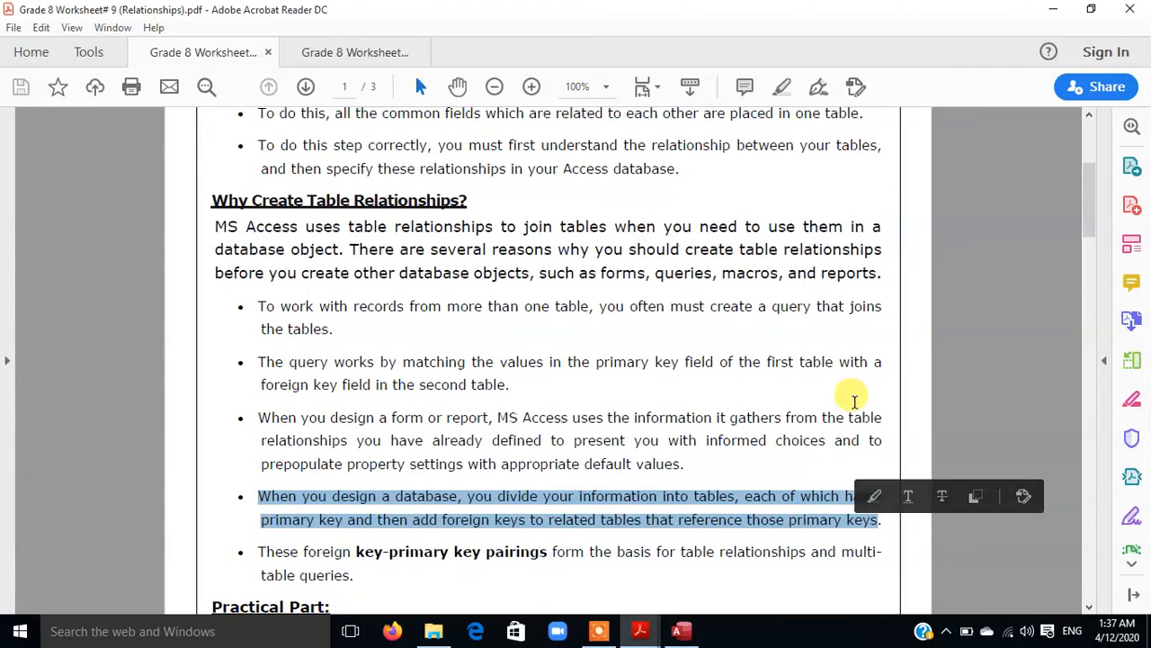
scroll(857, 408, up, 3)
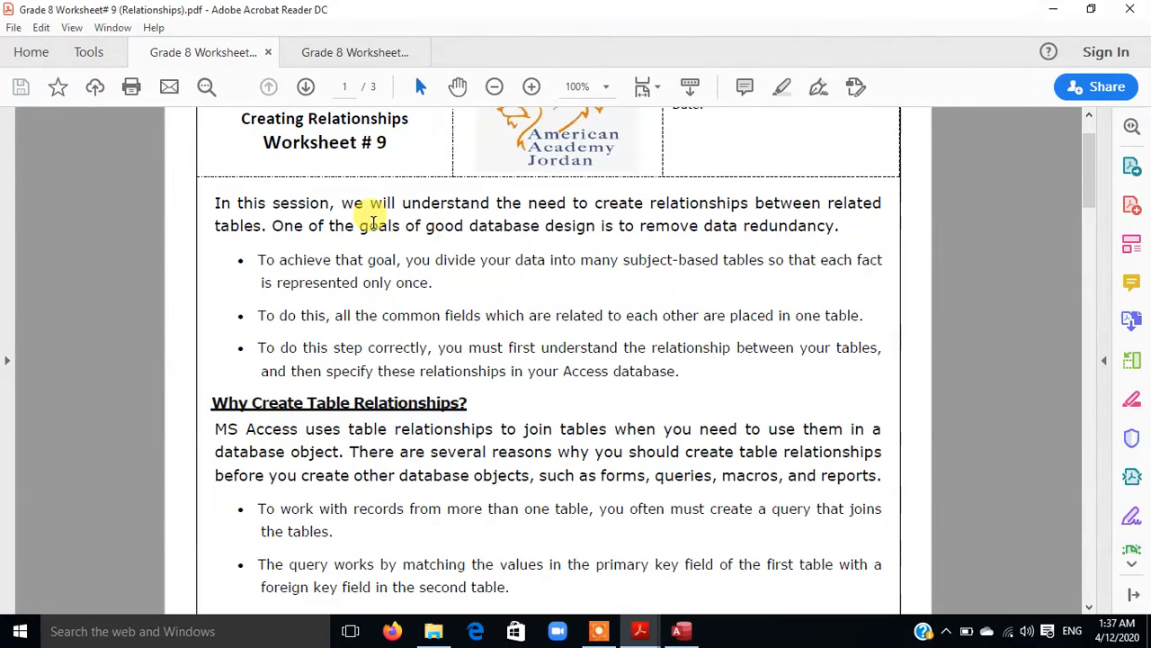
drag(222, 203, 740, 514)
scroll(740, 462, down, 10)
scroll(743, 459, up, 3)
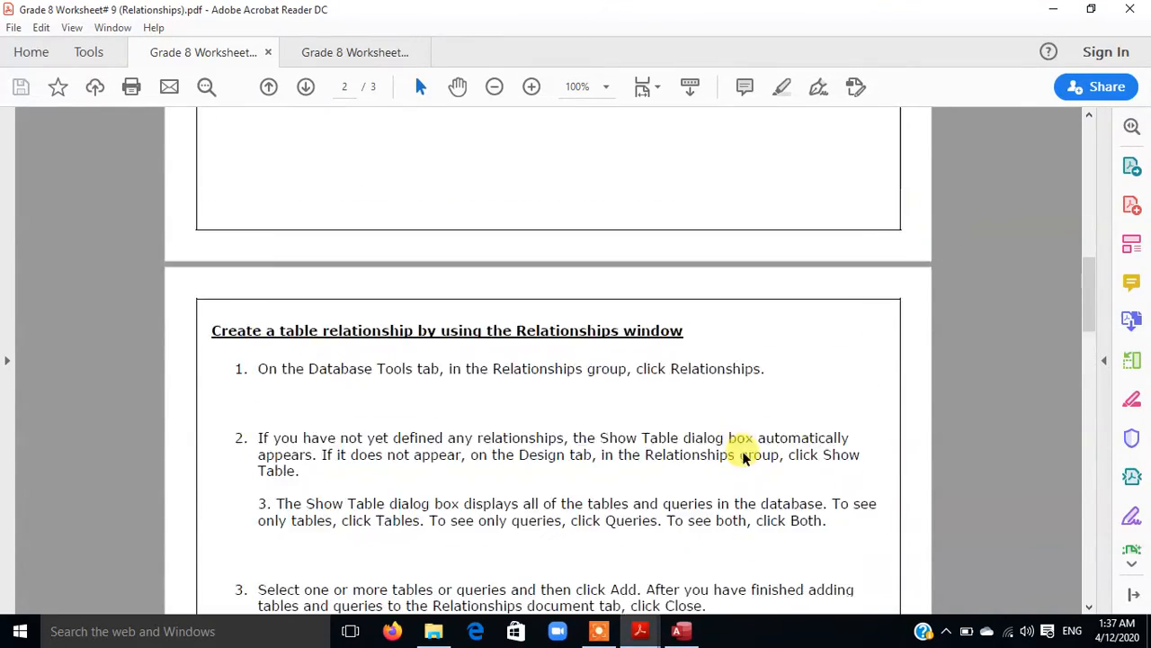
scroll(743, 454, up, 10)
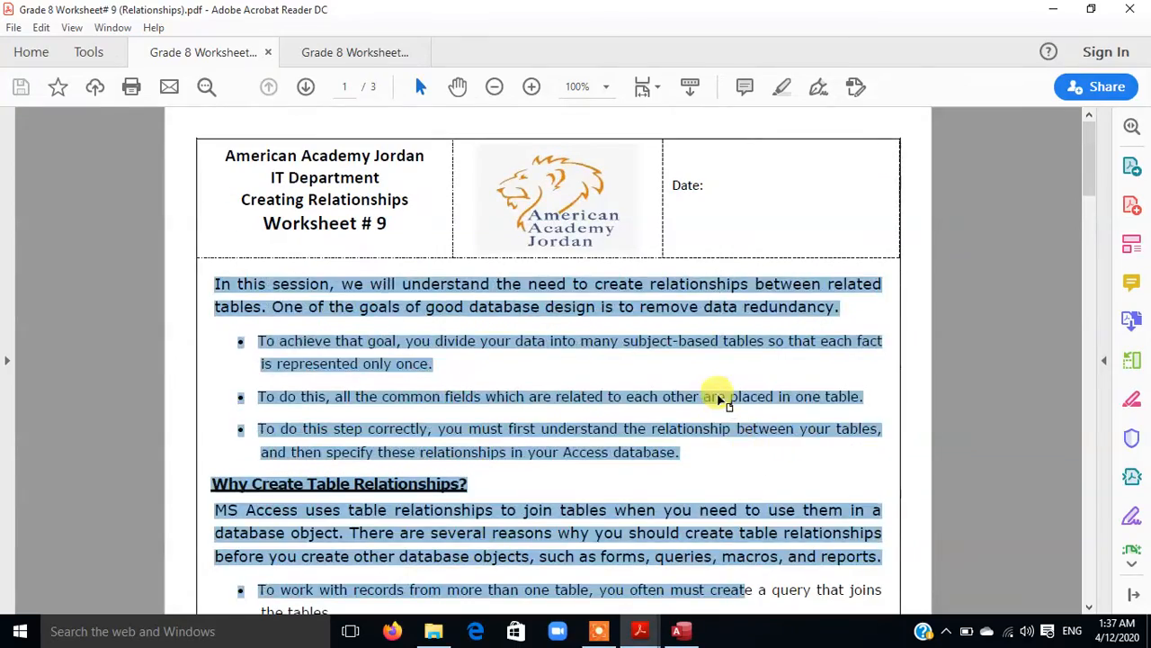
click(720, 397)
- Examine the worksheet's Practical Part, the instructions for creating a table relationship, and the Employees and Orders diagrams
scroll(380, 292, down, 5)
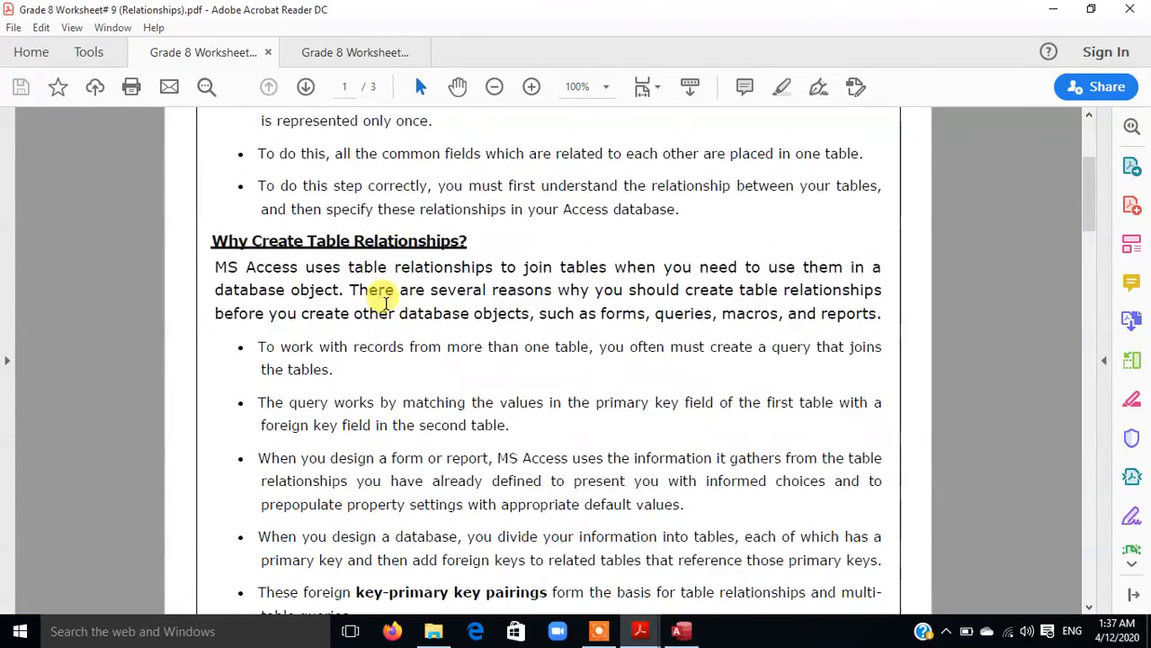
scroll(385, 303, down, 5)
scroll(381, 297, down, 3)
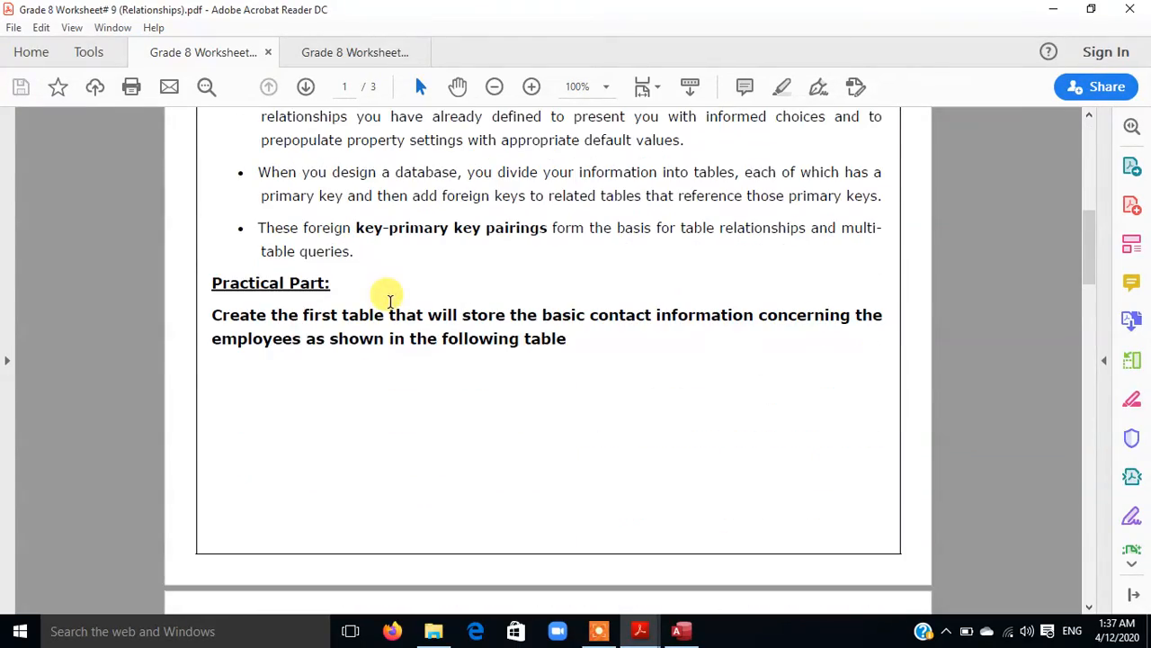
scroll(714, 332, down, 5)
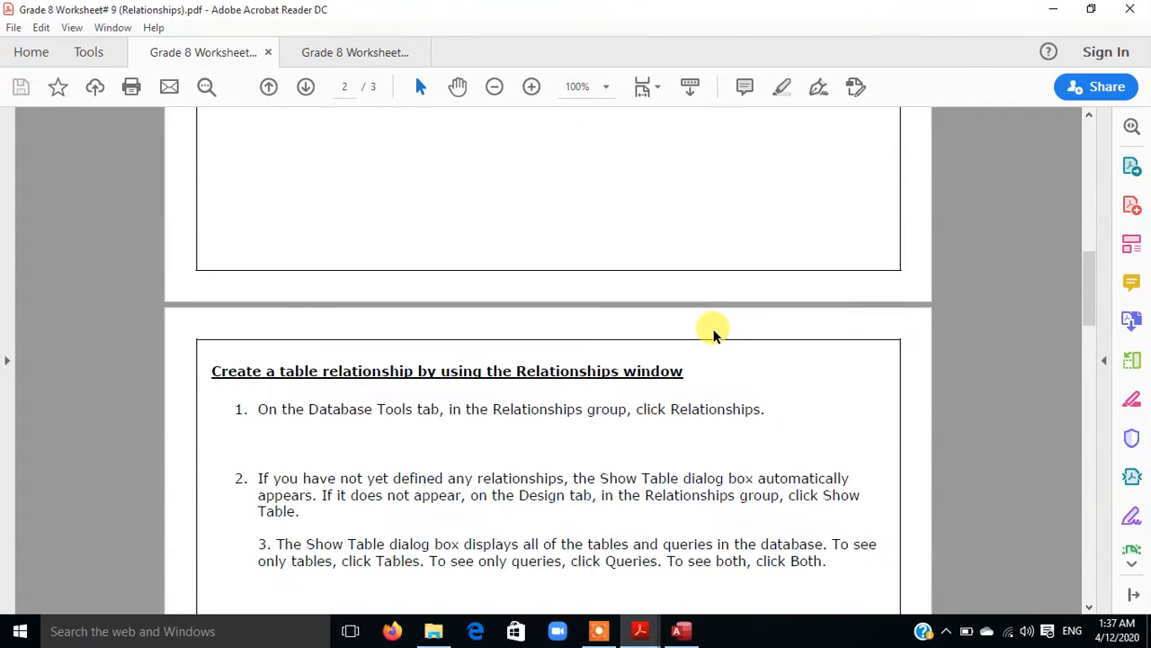
scroll(713, 331, down, 3)
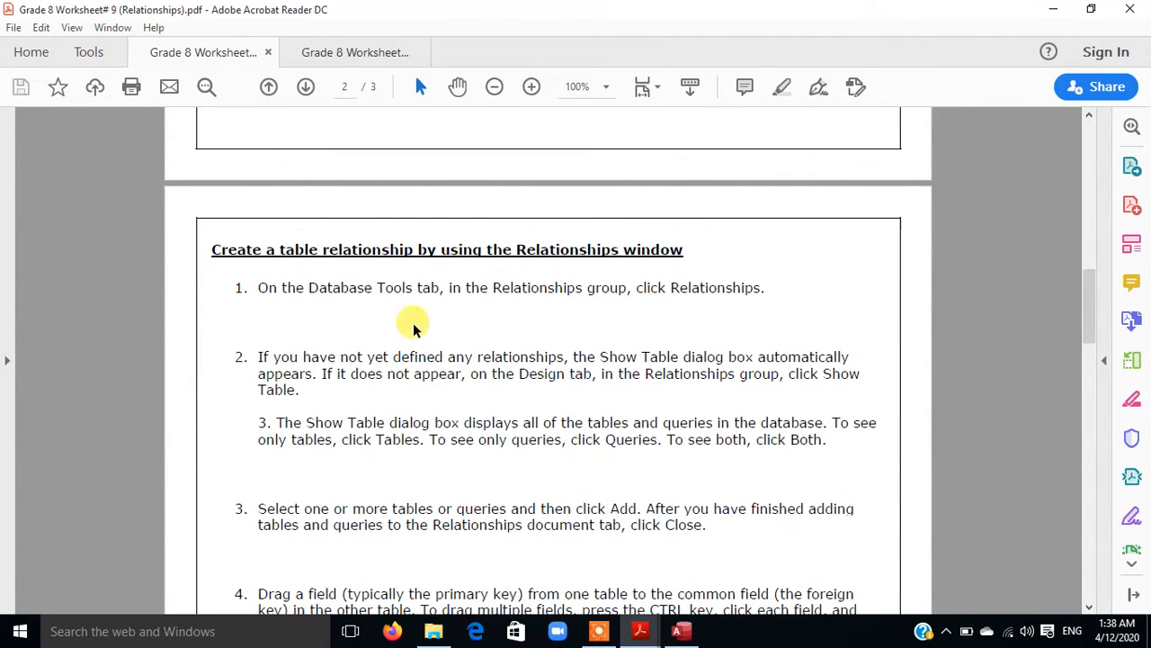
scroll(415, 327, down, 10)
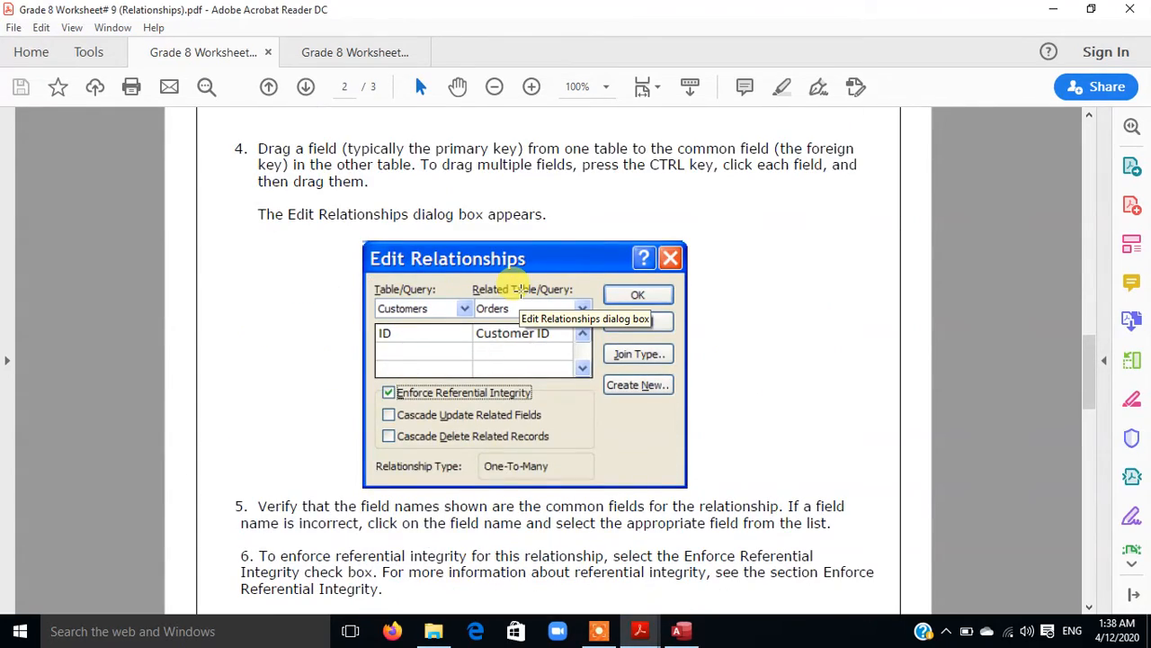
scroll(519, 288, down, 14)
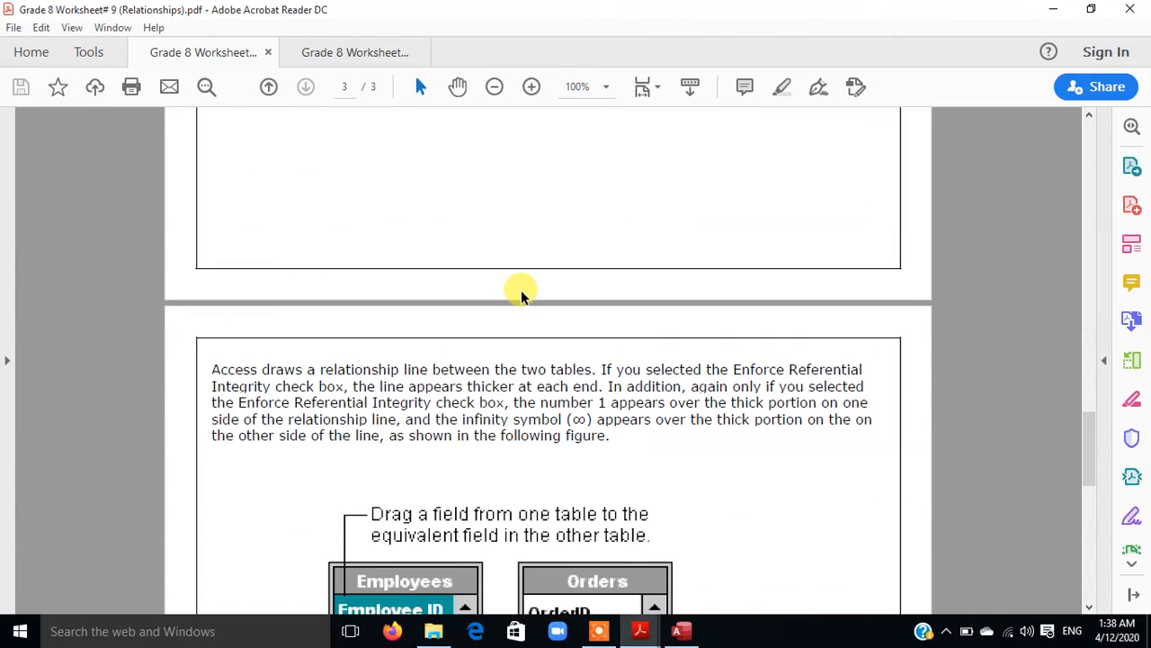
scroll(520, 290, down, 14)
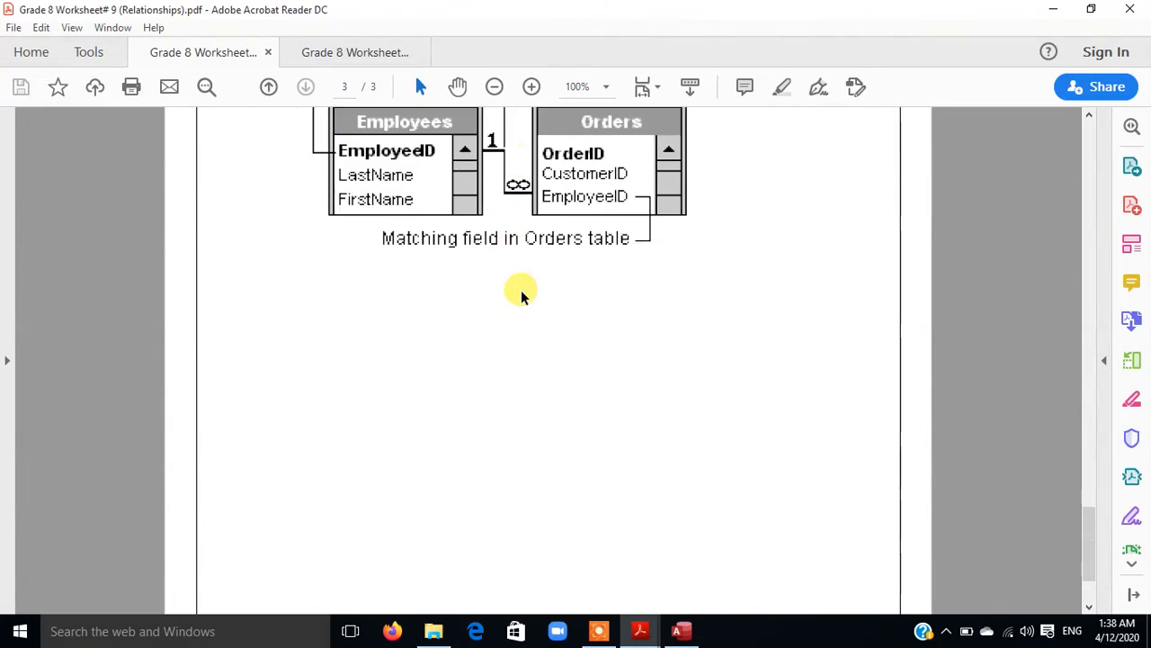
scroll(524, 296, up, 20)
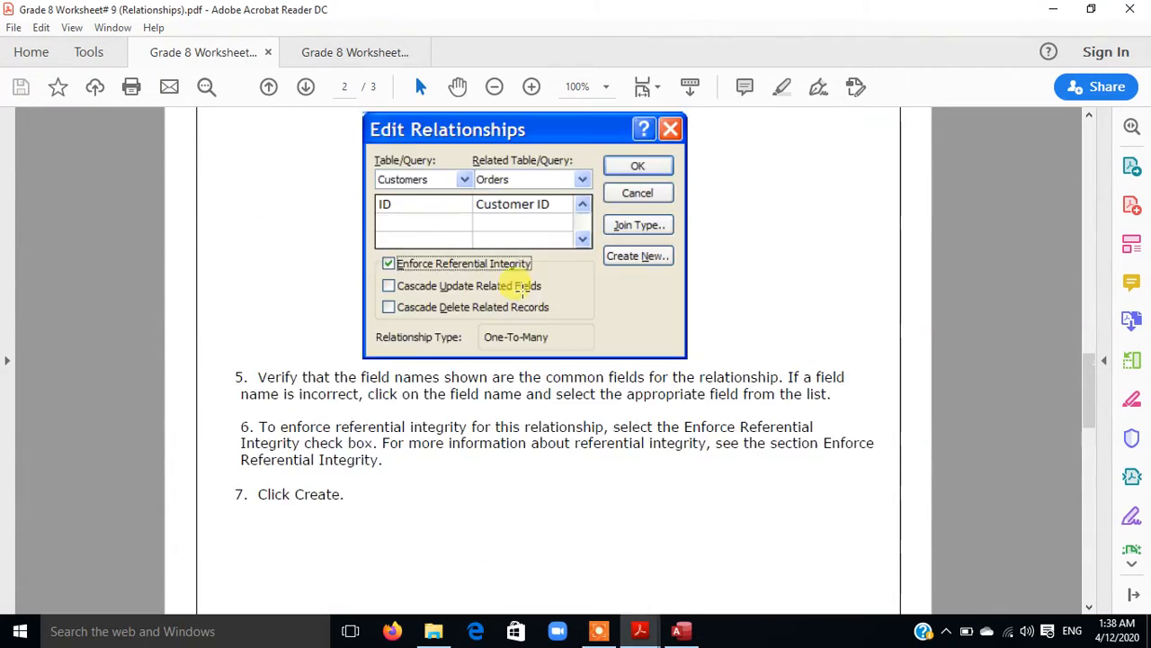
scroll(522, 290, up, 20)
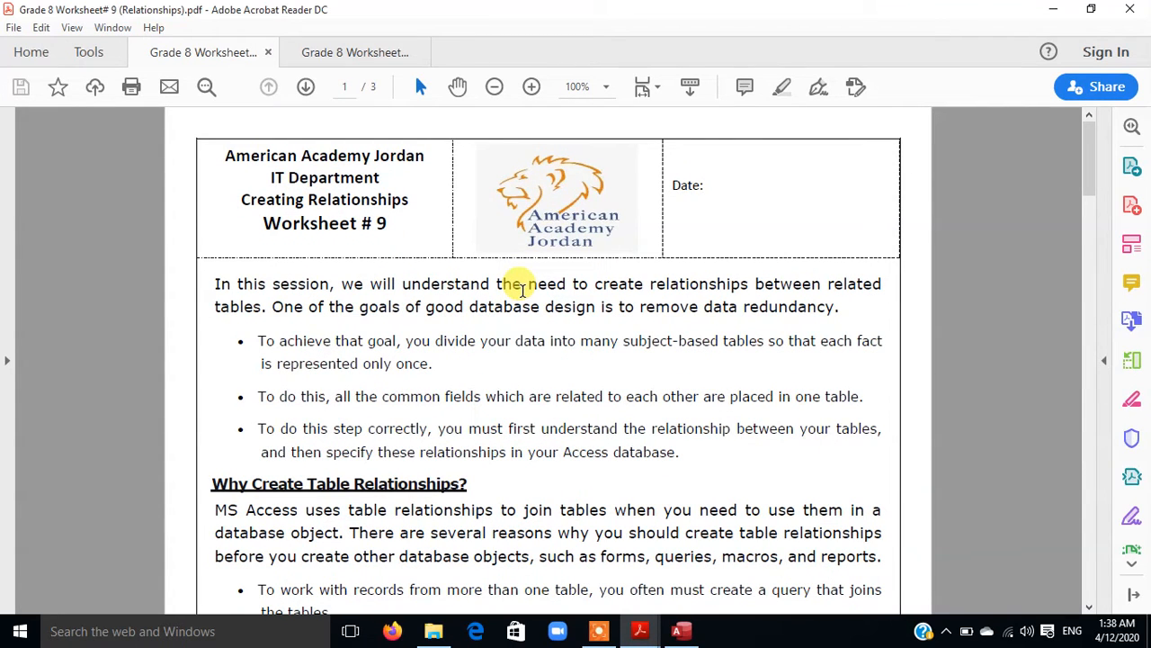
- Switch to the OPR2017 database in Access and go through its Coast Walk 1, Employee, HISTORY, Salary and WALKER tables in the object list
click(681, 635)
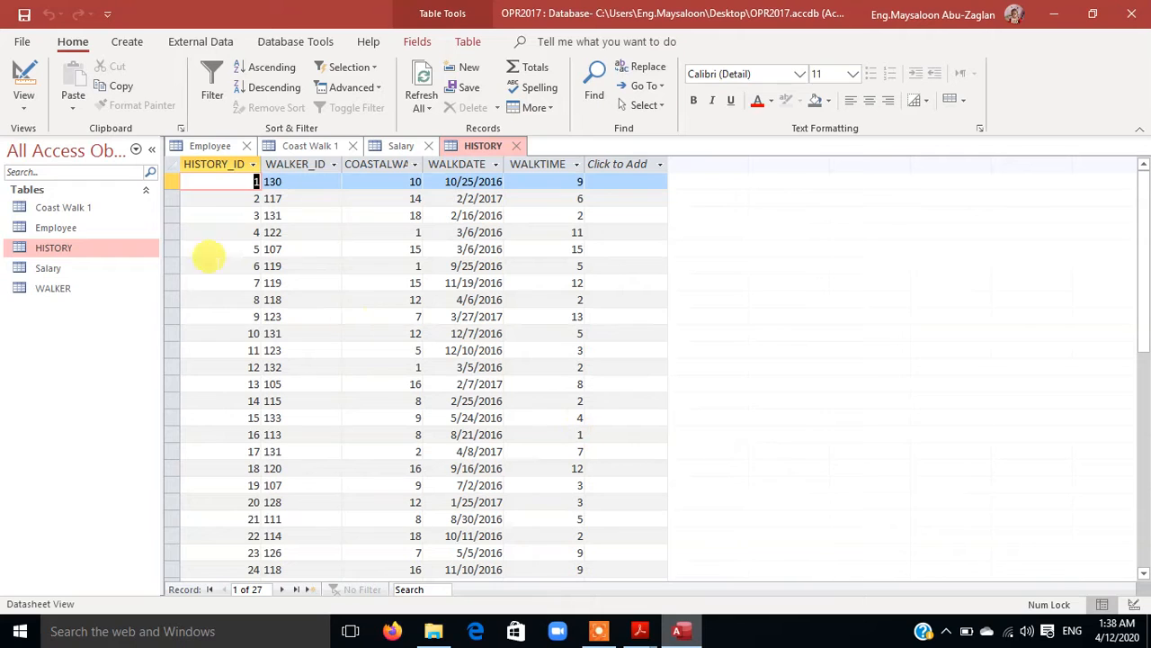
click(95, 210)
click(99, 230)
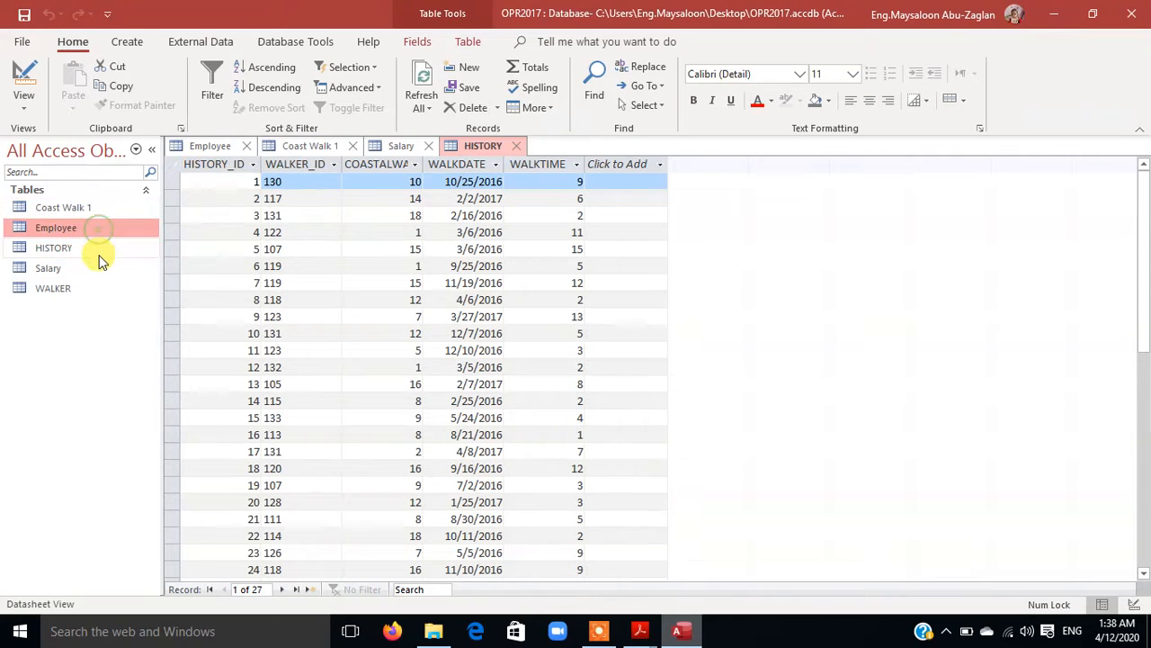
click(100, 251)
click(99, 270)
click(100, 292)
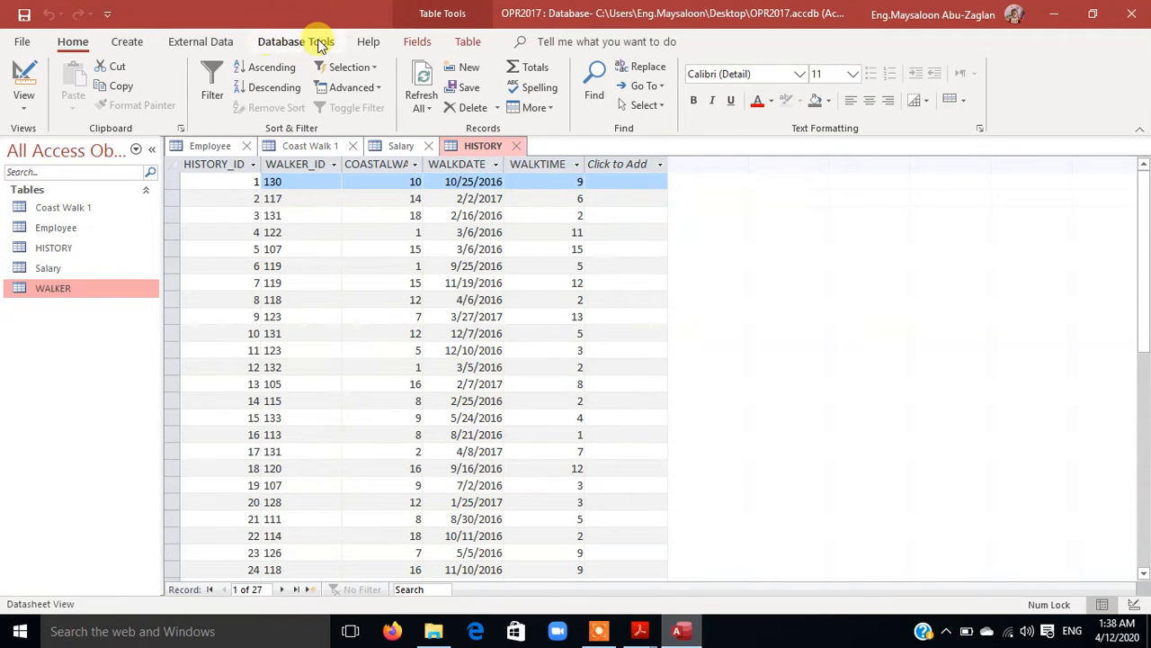
- Open the database's relationships diagram, move the HISTORY and WALKER tables farther apart, and extend both boxes downward
click(279, 43)
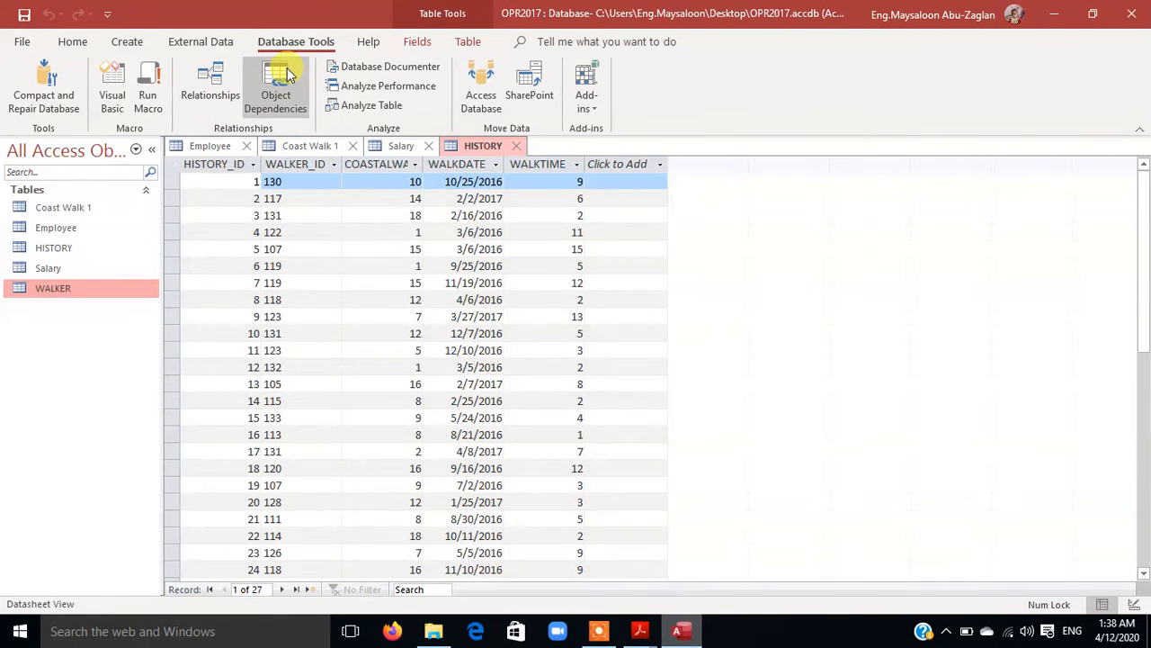
click(207, 77)
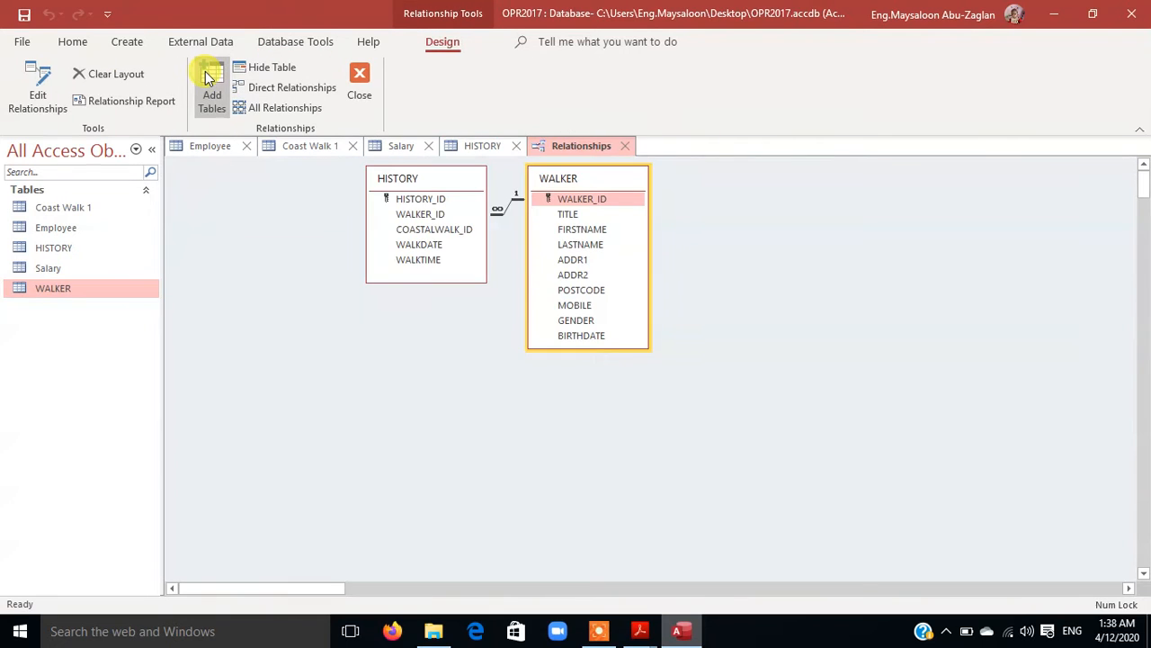
drag(386, 179, 309, 211)
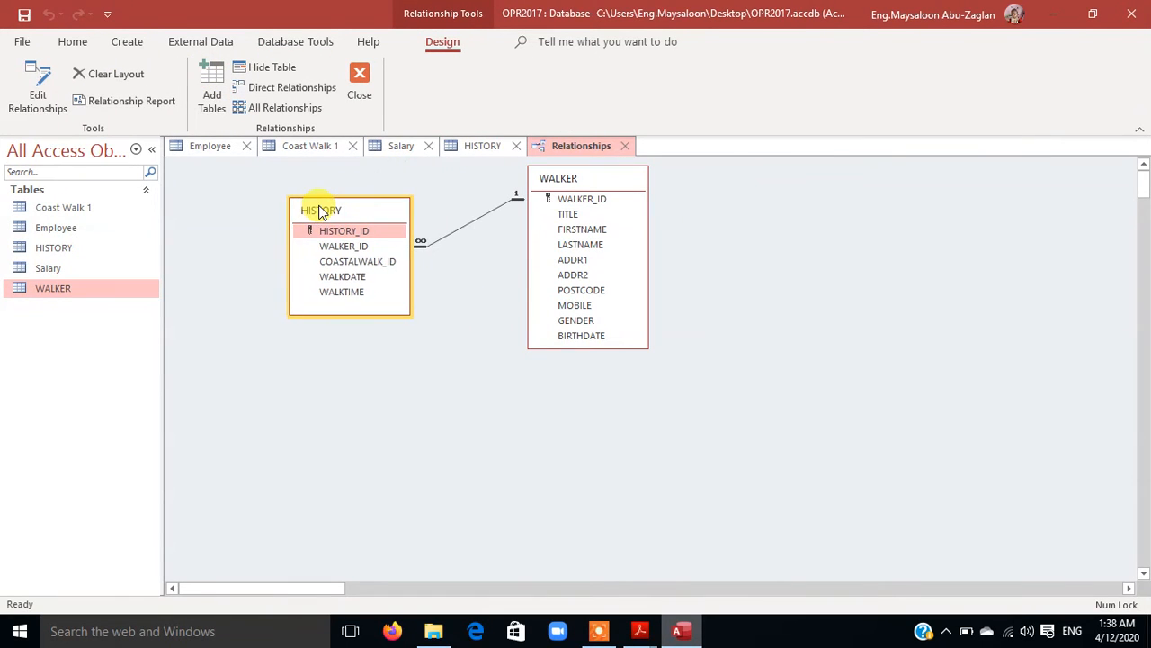
drag(619, 186, 650, 182)
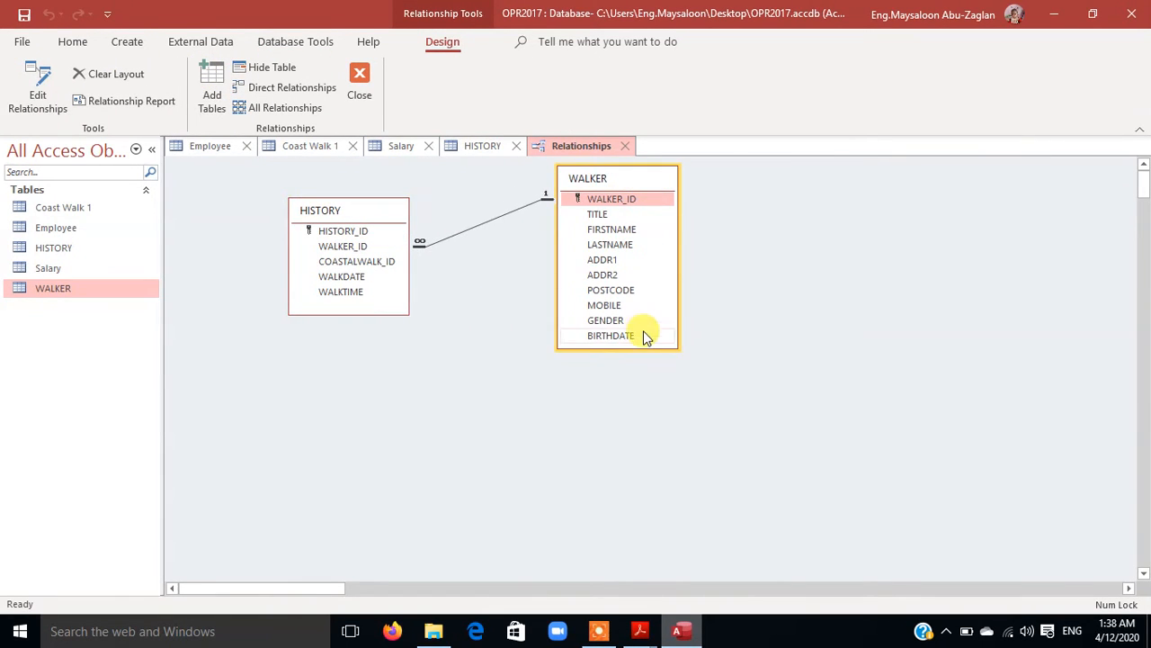
drag(643, 348, 642, 414)
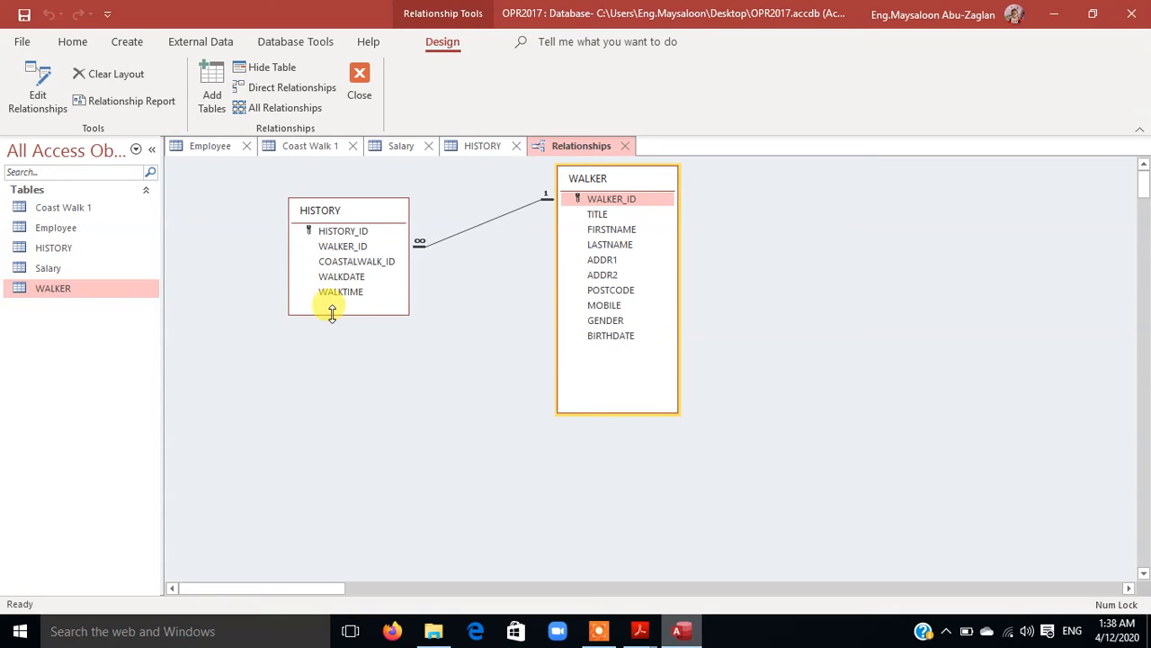
drag(332, 314, 332, 374)
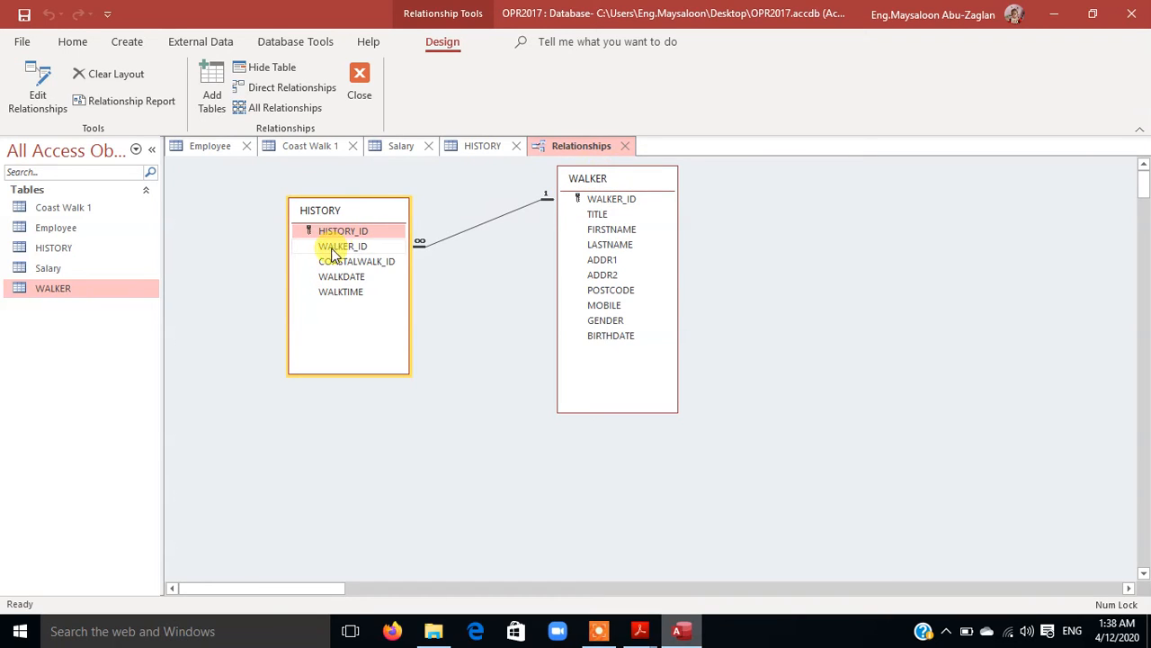
click(363, 231)
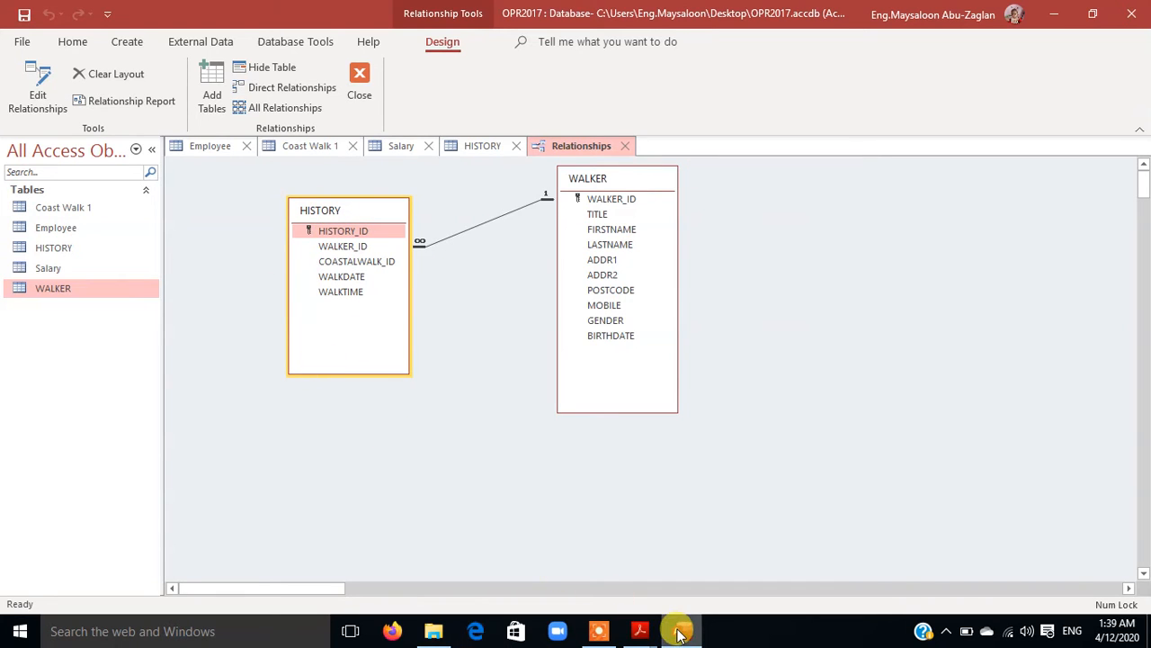
- Start a green on-screen text annotation below the HISTORY table with the words "What is the"
mouse_move(681, 635)
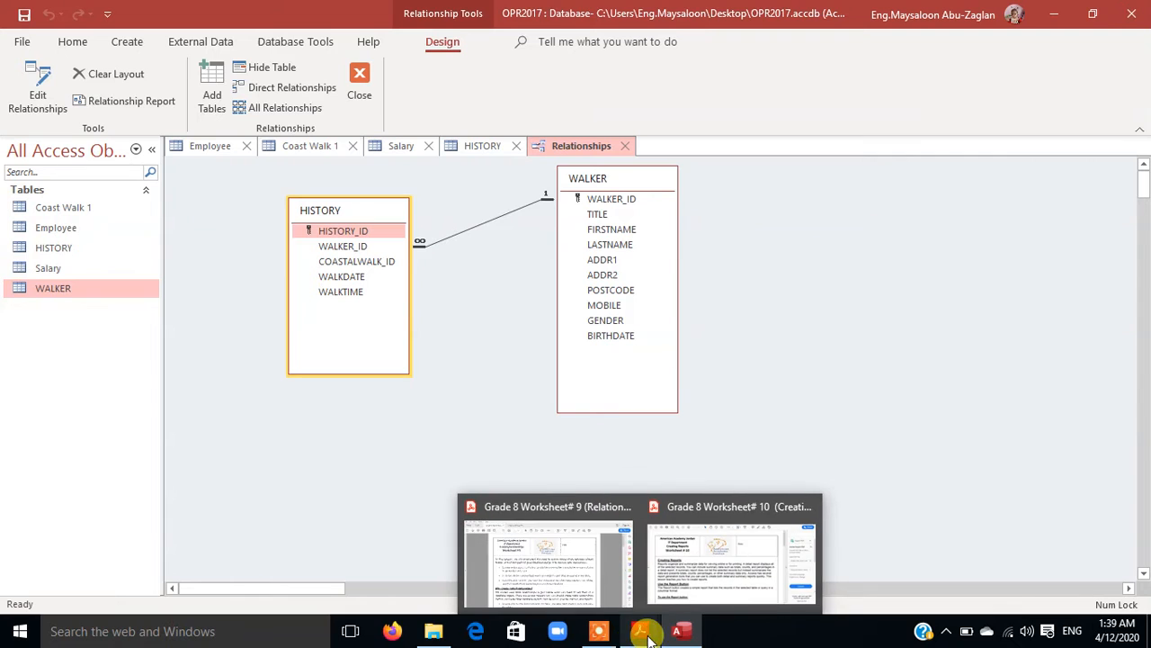
click(598, 631)
click(904, 604)
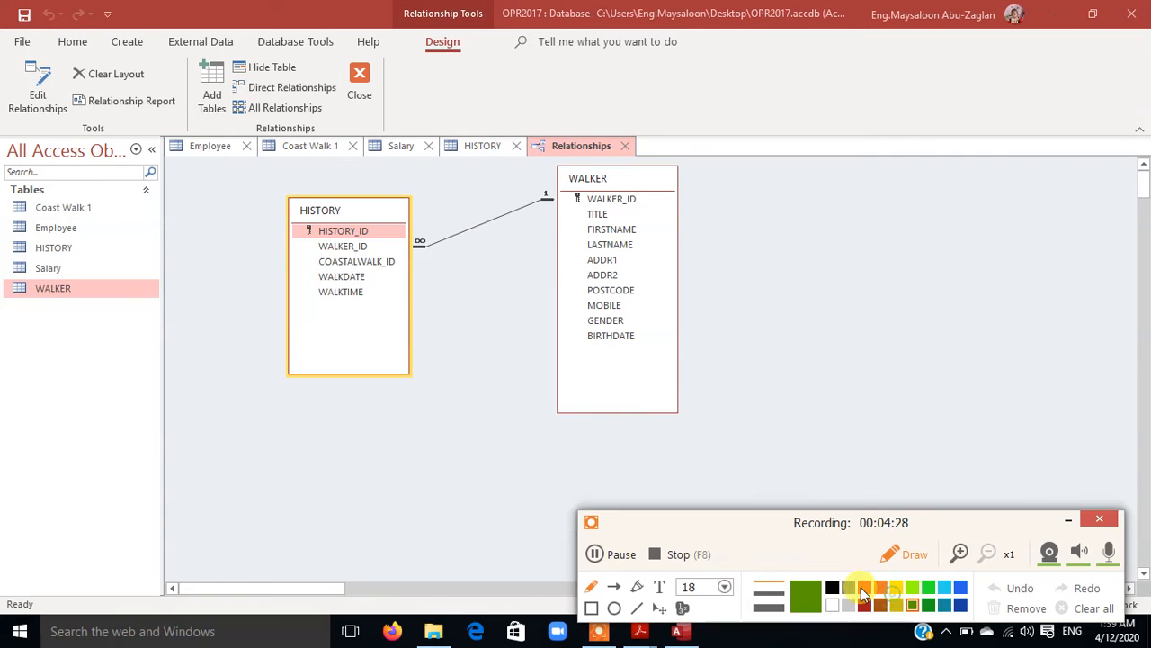
click(660, 587)
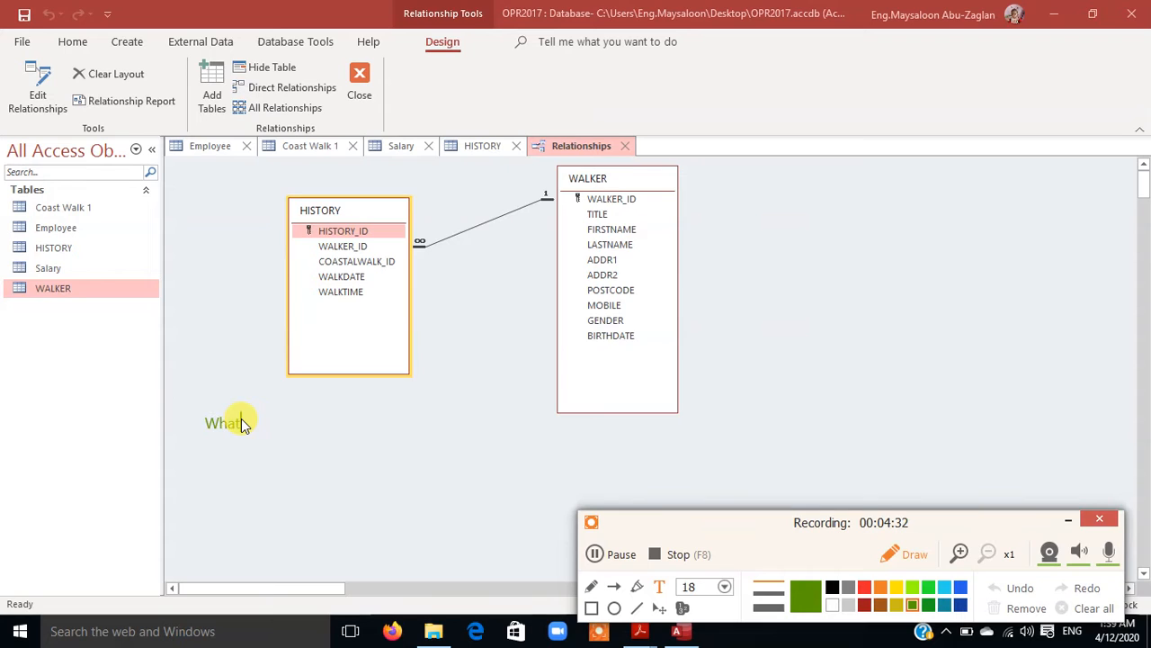
text(he forign)
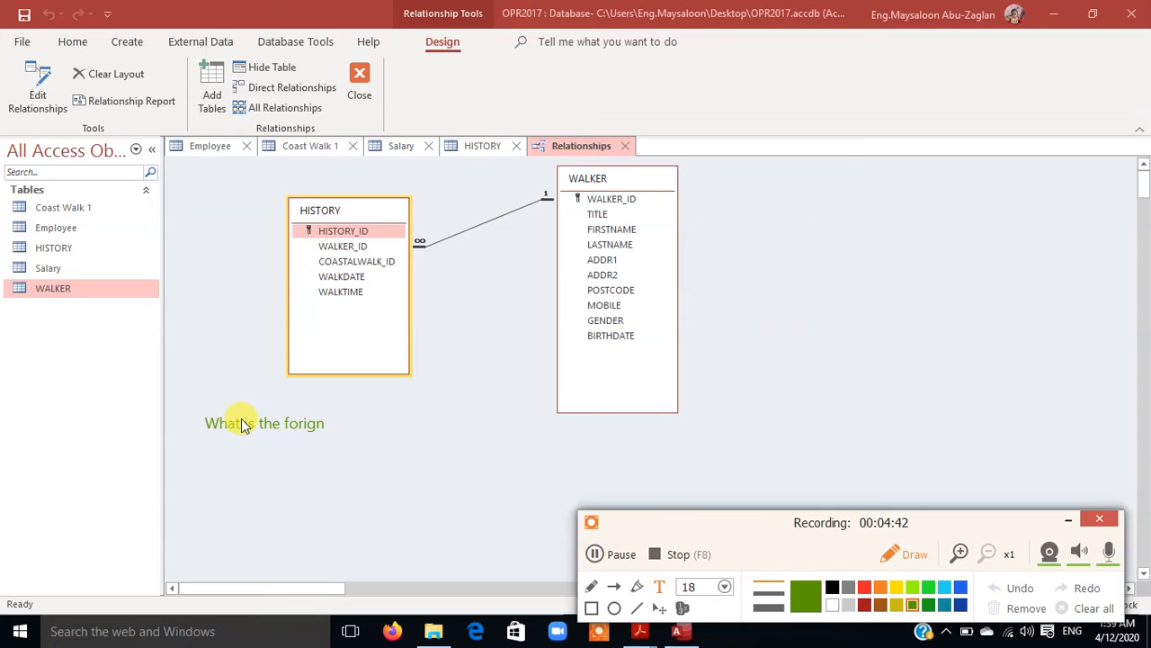
key(BackSpace)
key(BackSpace)
key(BackSpace)
key(BackSpace)
key(BackSpace)
key(BackSpace)
key(BackSpace)
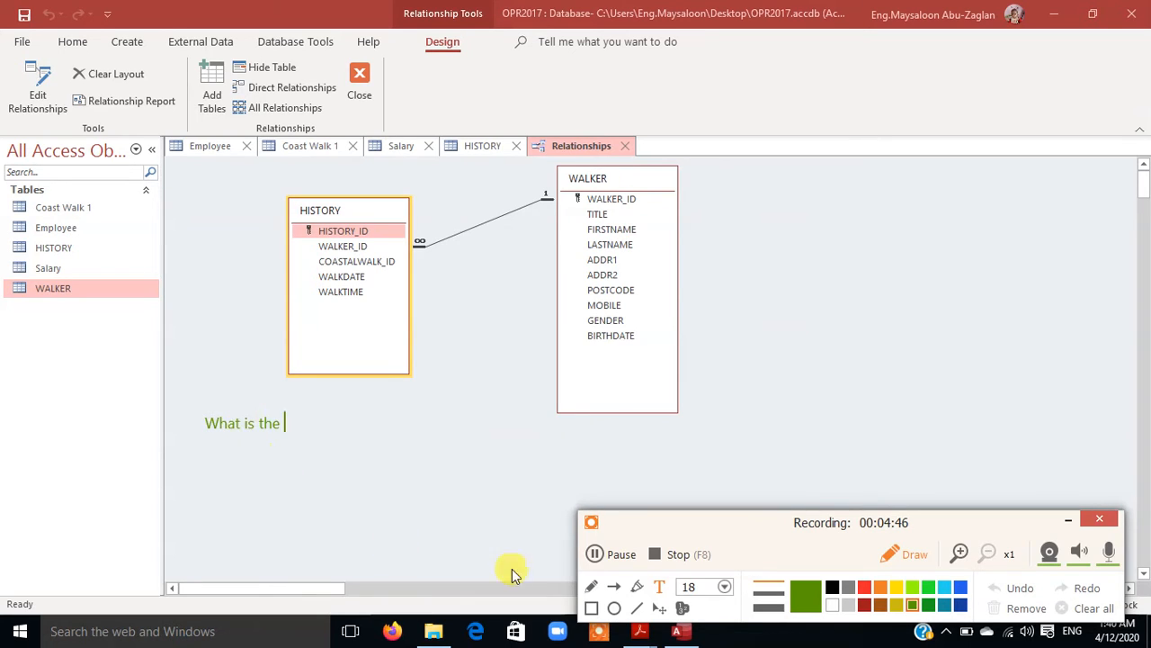
- Complete the annotated question with the text "foreign key on history table ?" and put the drawing tools away
click(615, 550)
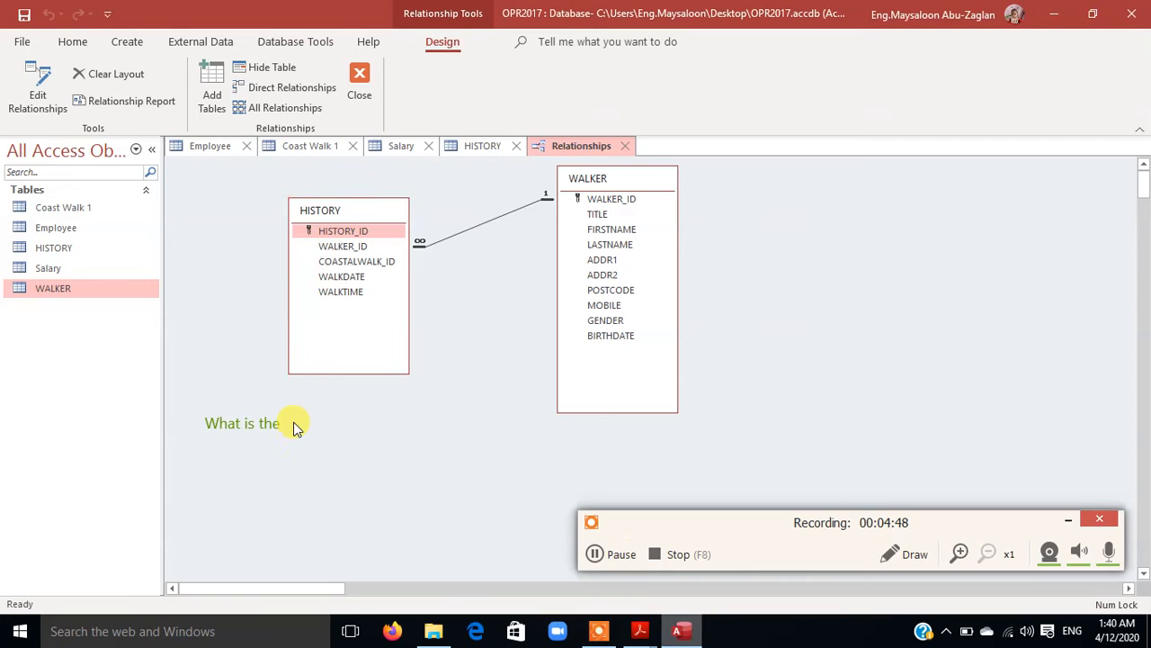
double_click(293, 425)
click(702, 144)
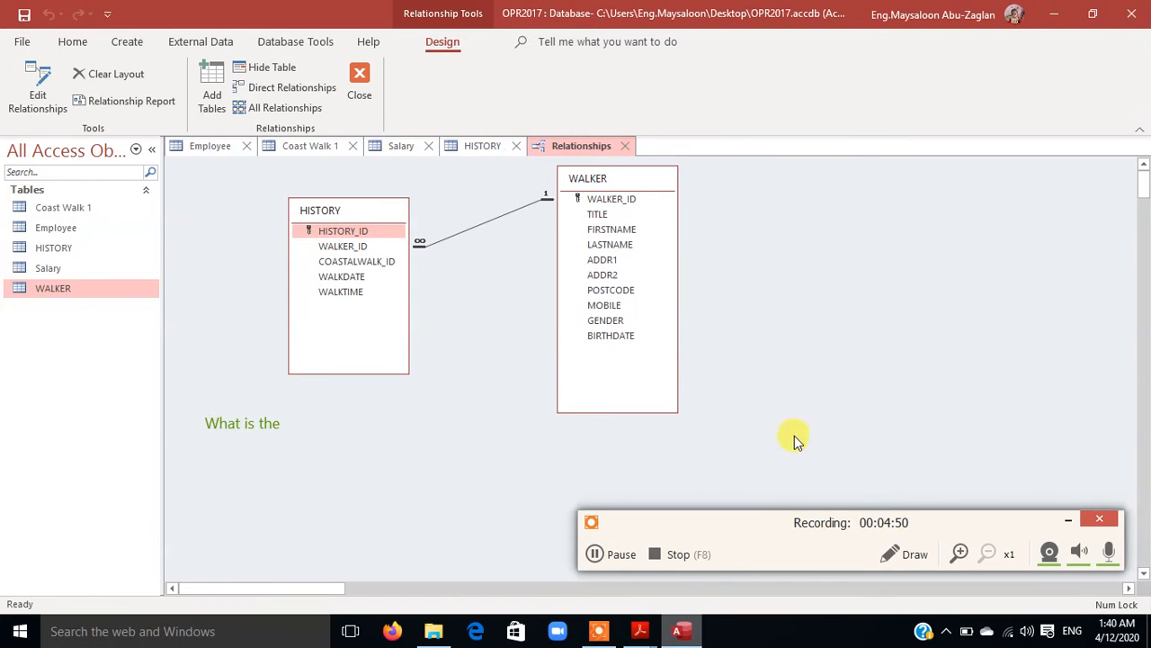
click(912, 556)
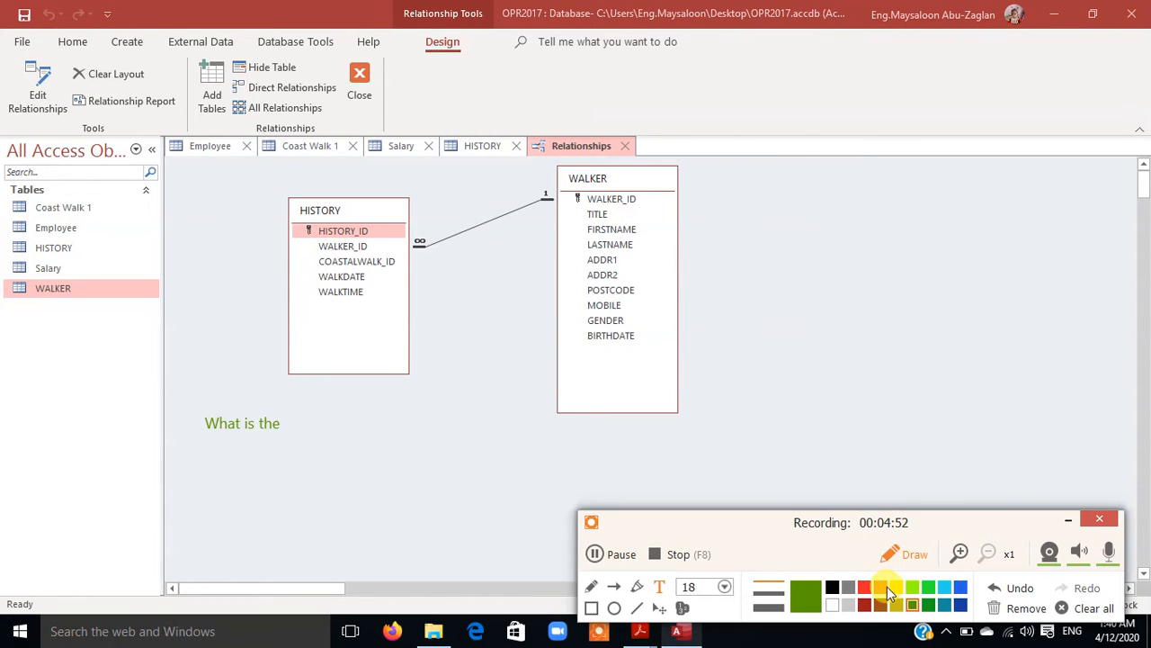
click(658, 585)
click(298, 418)
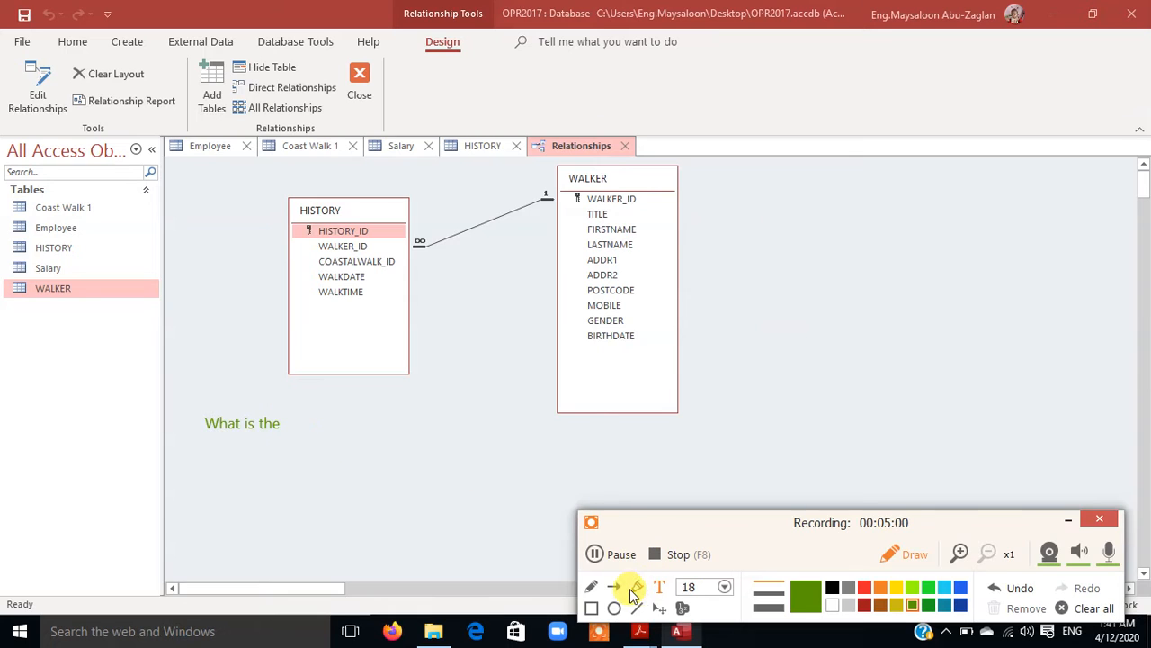
click(293, 423)
text(f)
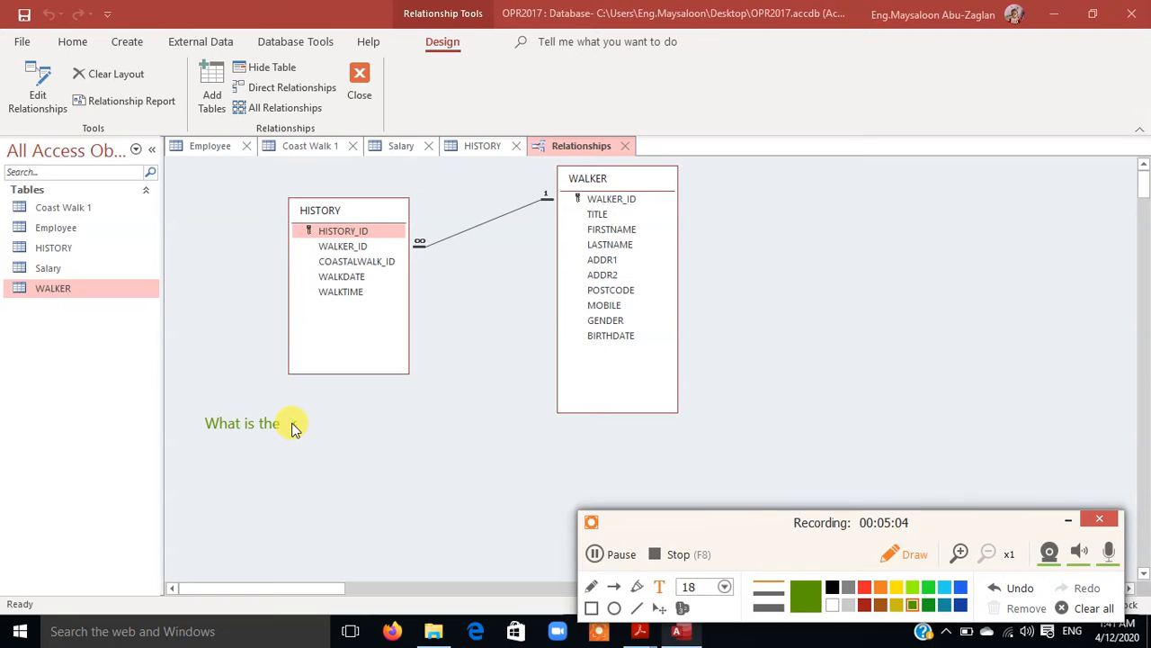
text(oreign key on hi)
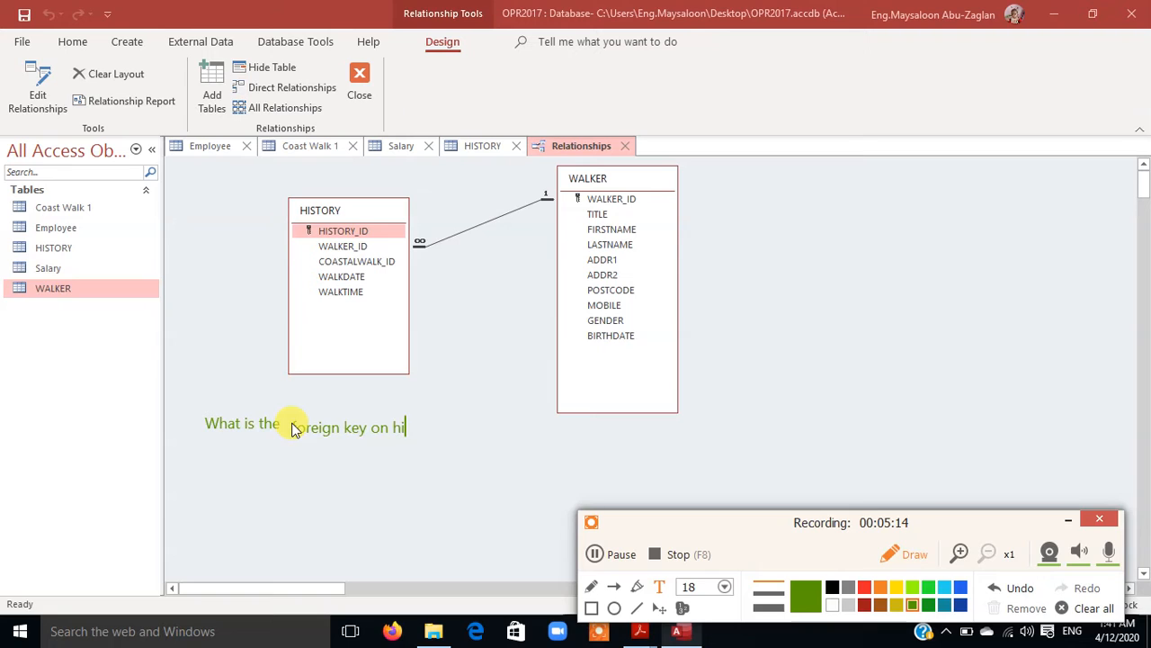
text(story table )
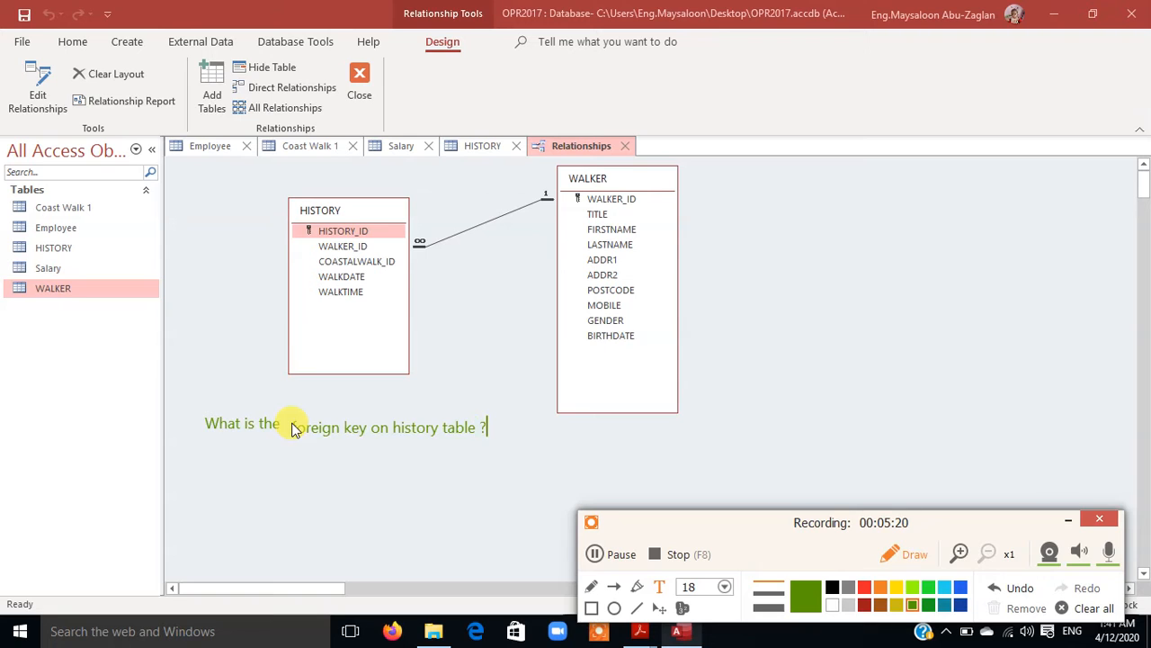
text(?)
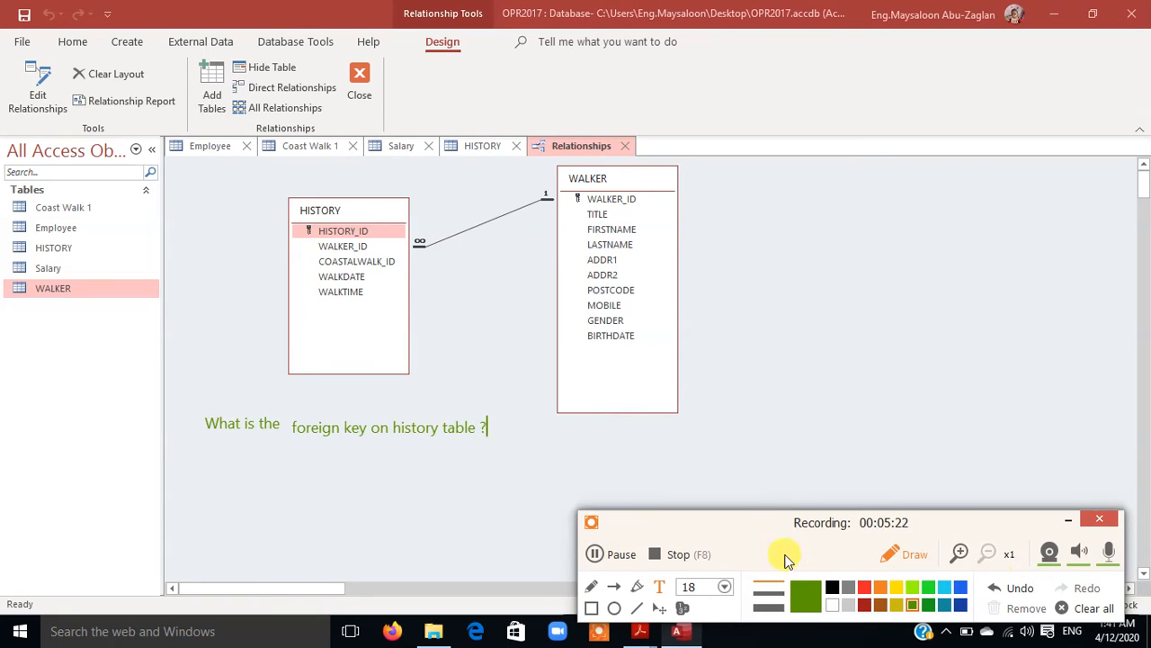
click(1070, 523)
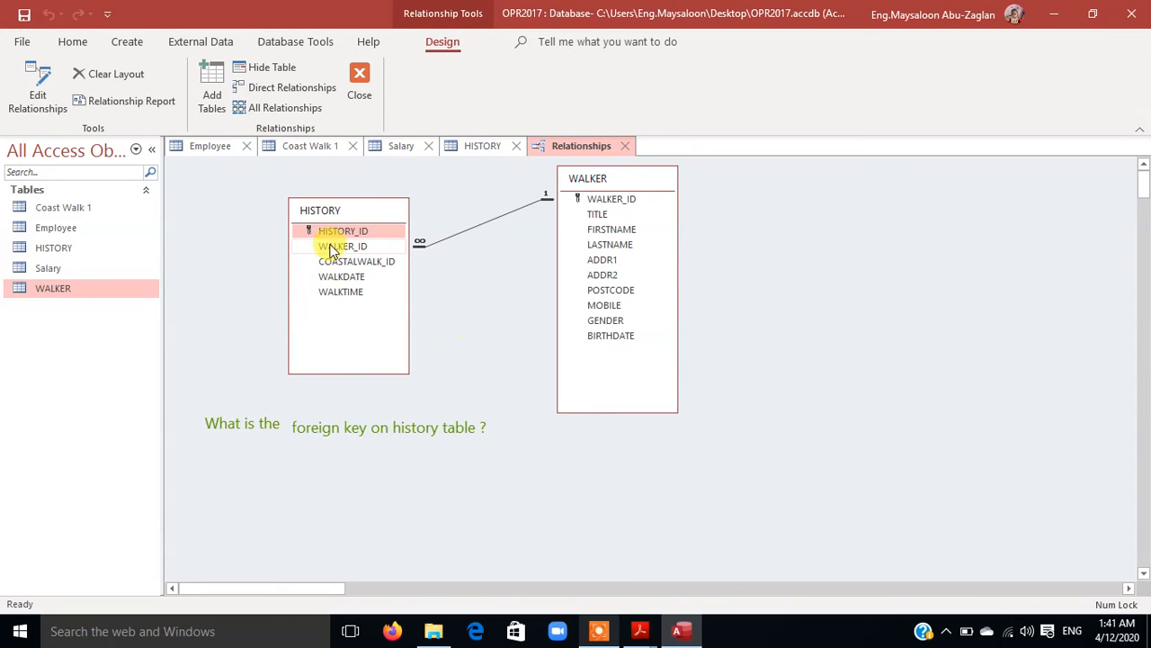
- Box the WALKER_ID field in the HISTORY table, draw an arrow from it to the written question, and clear all annotations
click(603, 633)
click(912, 554)
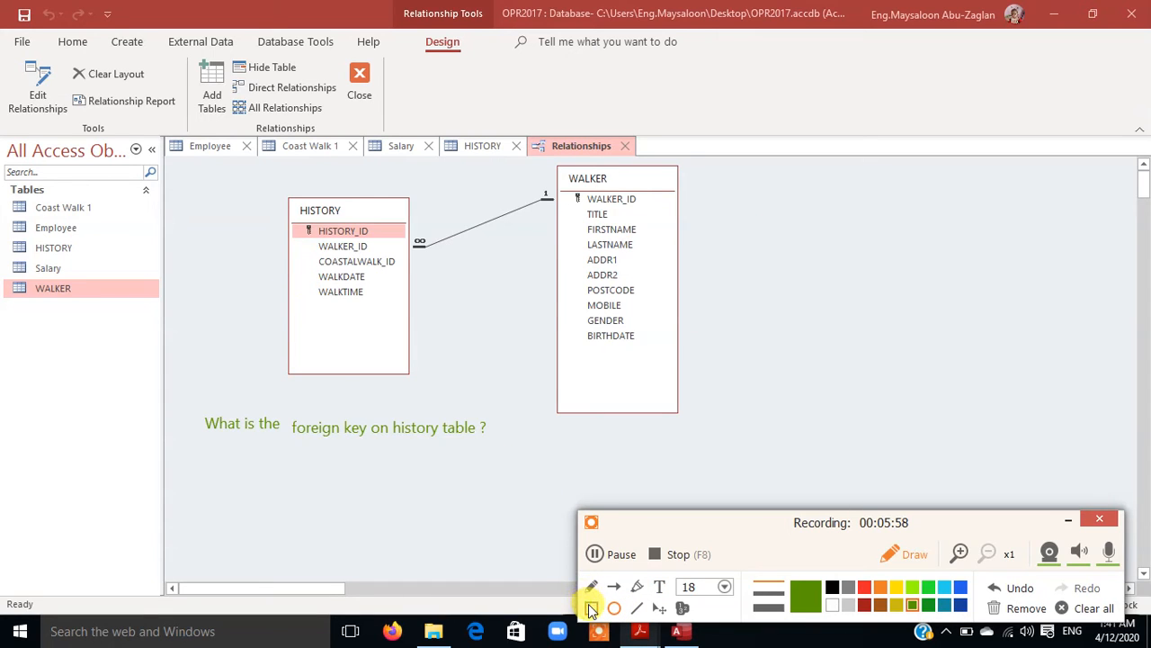
click(591, 610)
drag(296, 231, 388, 257)
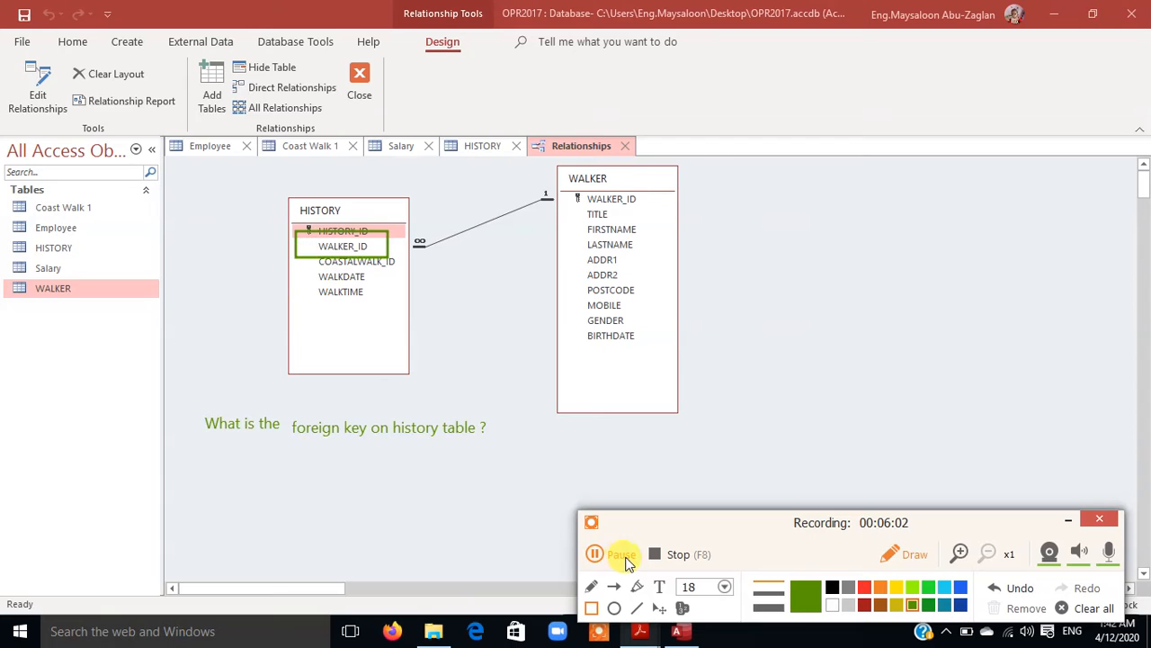
click(619, 586)
mouse_move(302, 255)
mouse_down()
mouse_move(349, 398)
mouse_move(381, 419)
mouse_move(331, 416)
mouse_up()
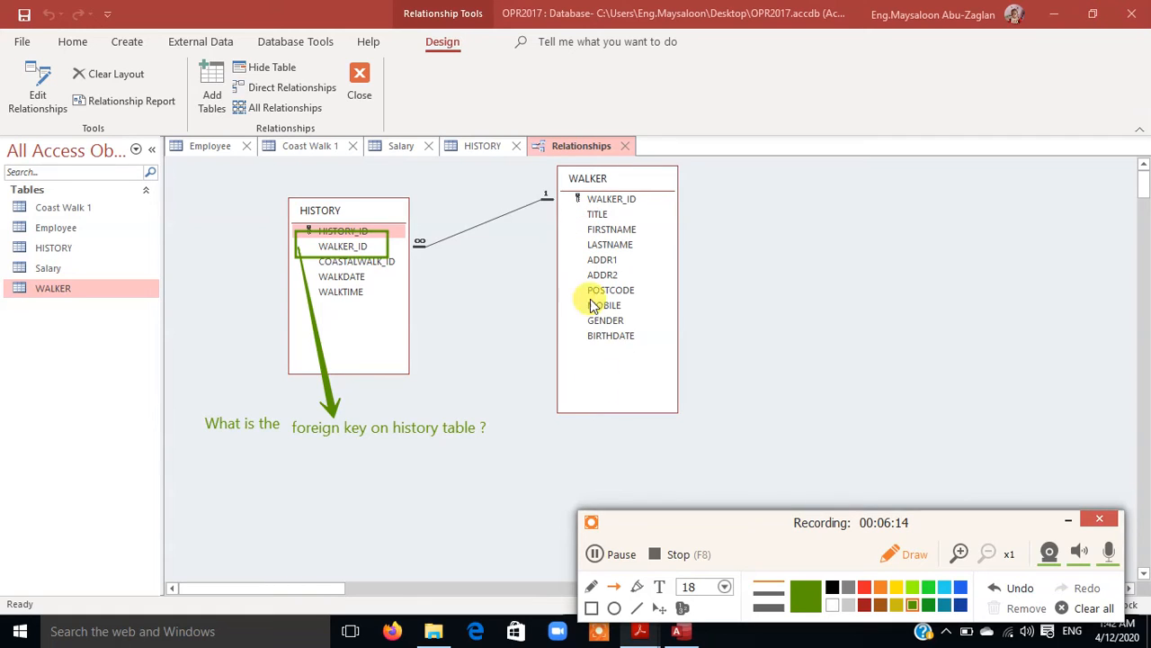
click(603, 554)
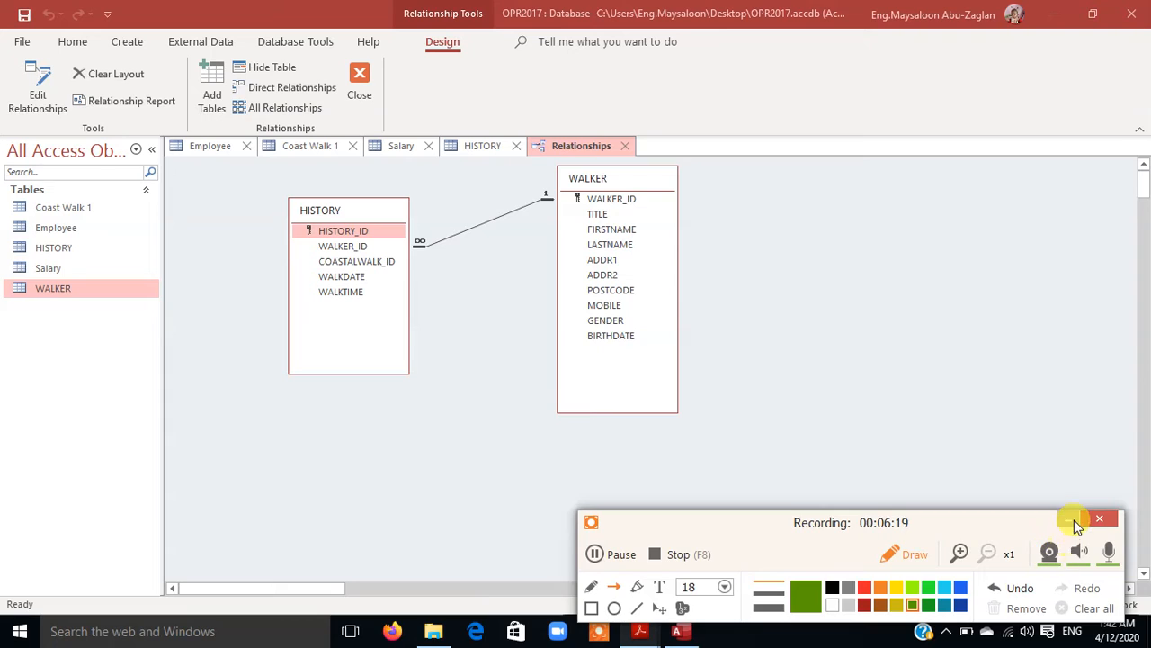
click(1074, 520)
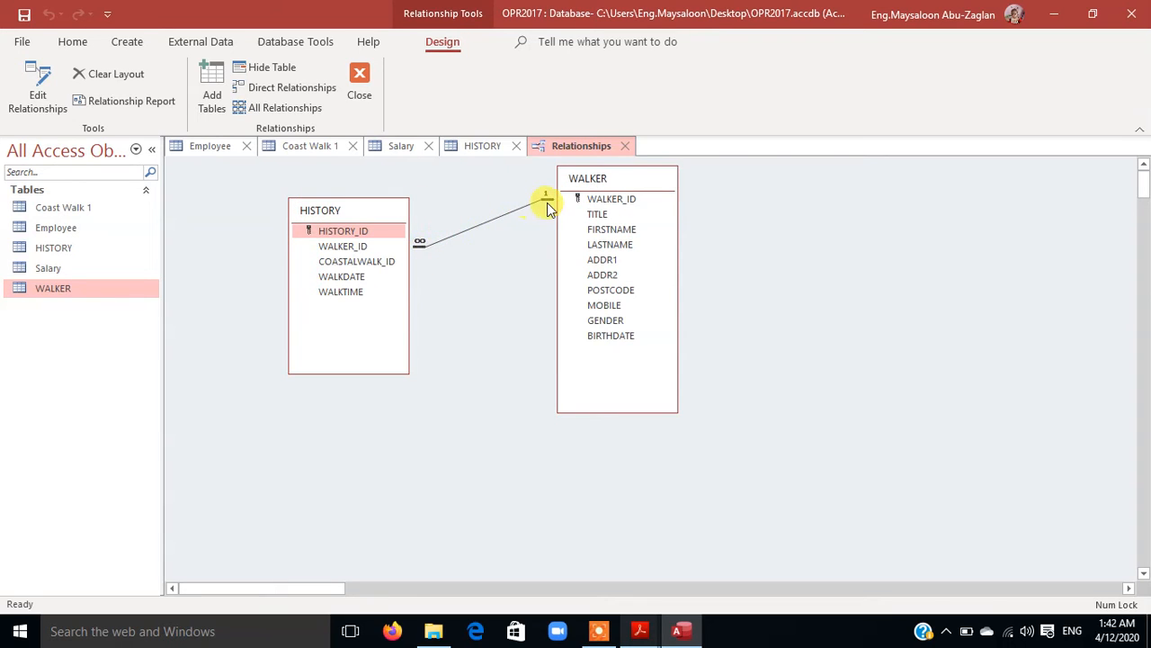
- Examine the settings of the relationship between WALKER and HISTORY, temporarily boxing the relationship type, and close them without changes
double_click(481, 221)
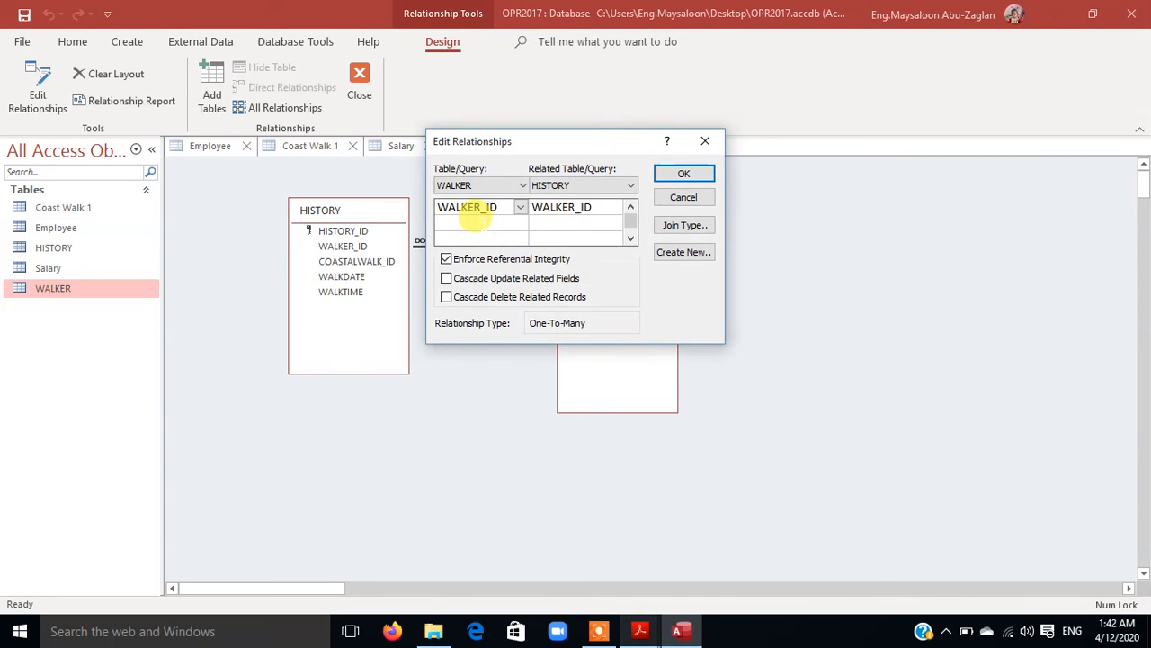
drag(565, 148, 527, 173)
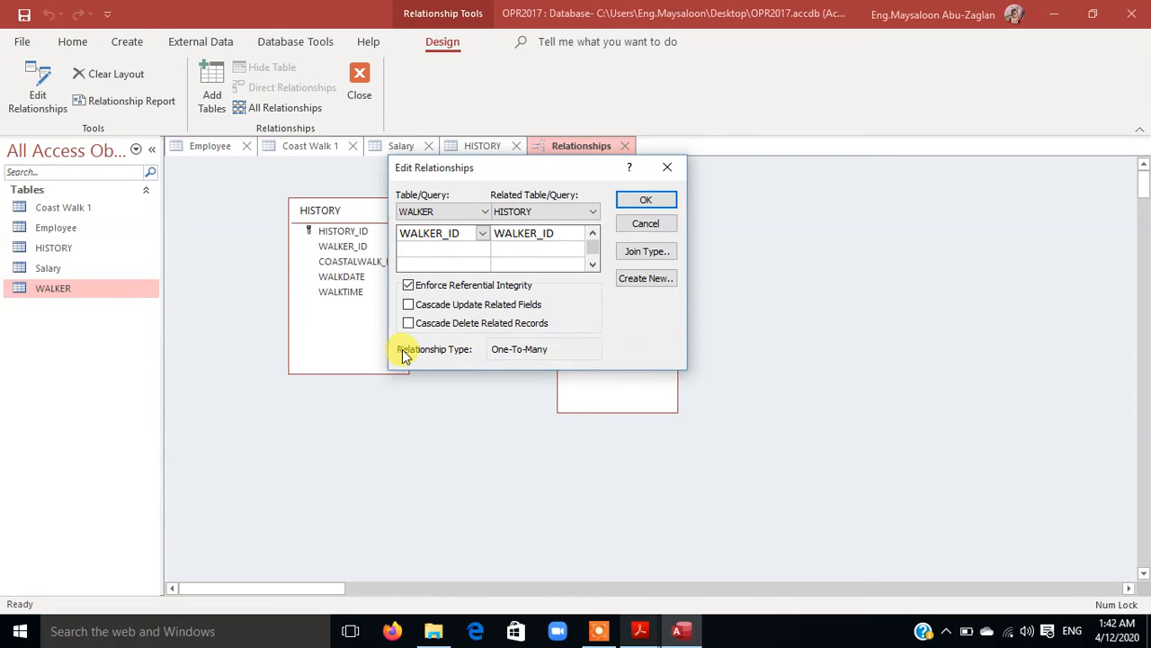
click(601, 632)
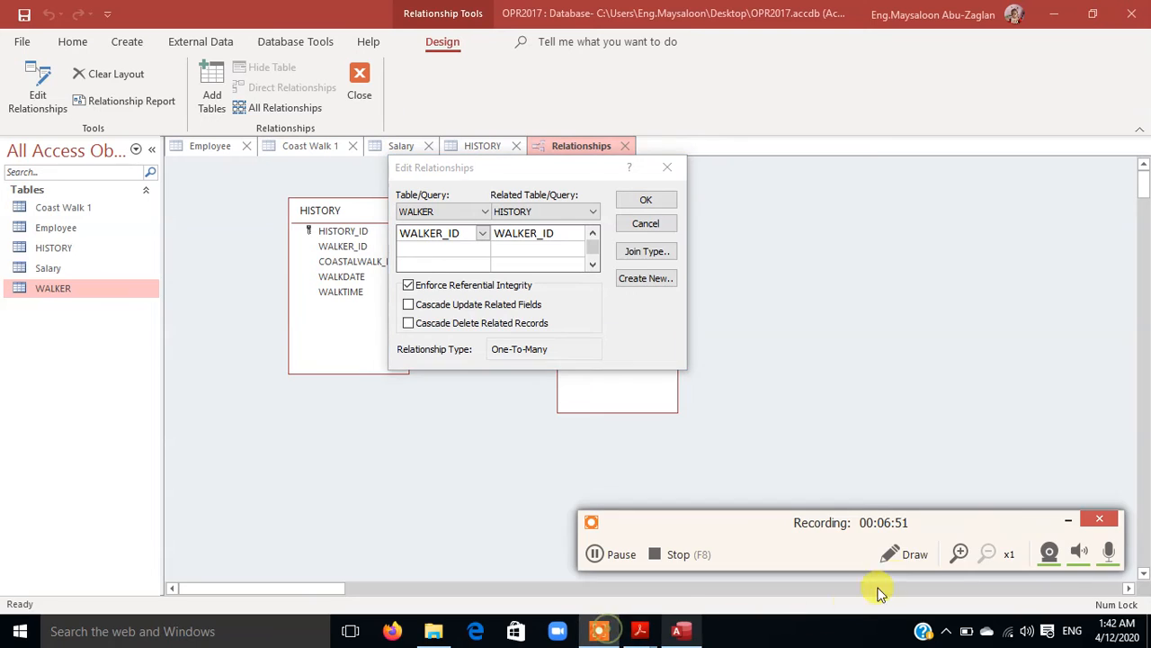
click(904, 552)
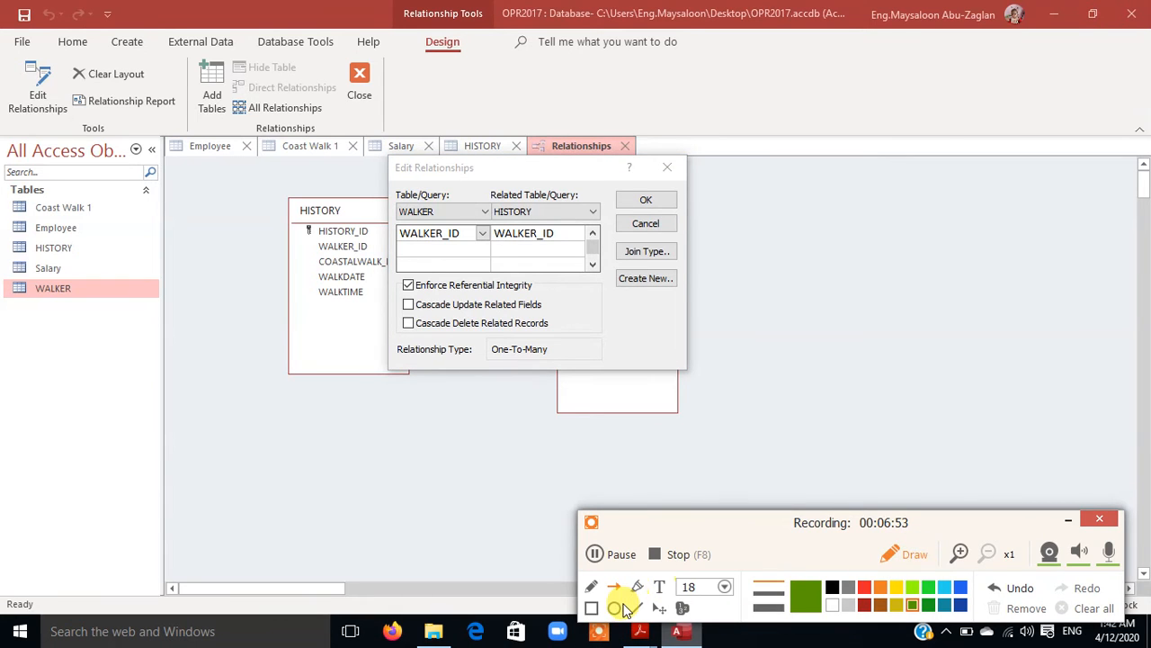
click(591, 608)
drag(387, 334, 597, 366)
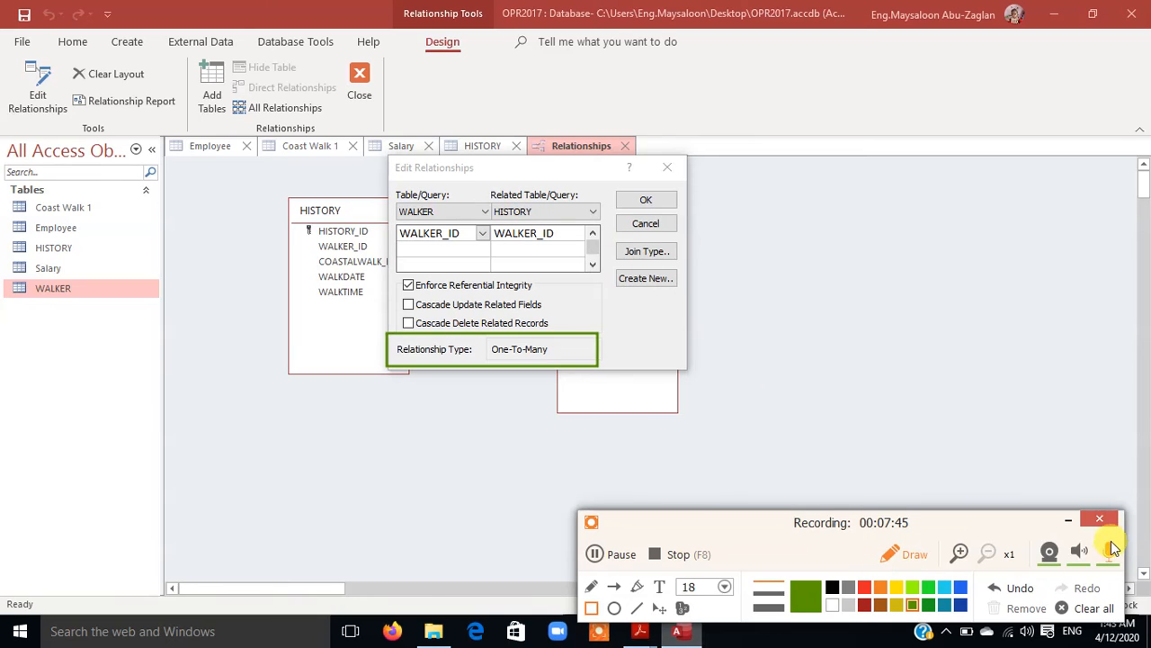
click(1087, 608)
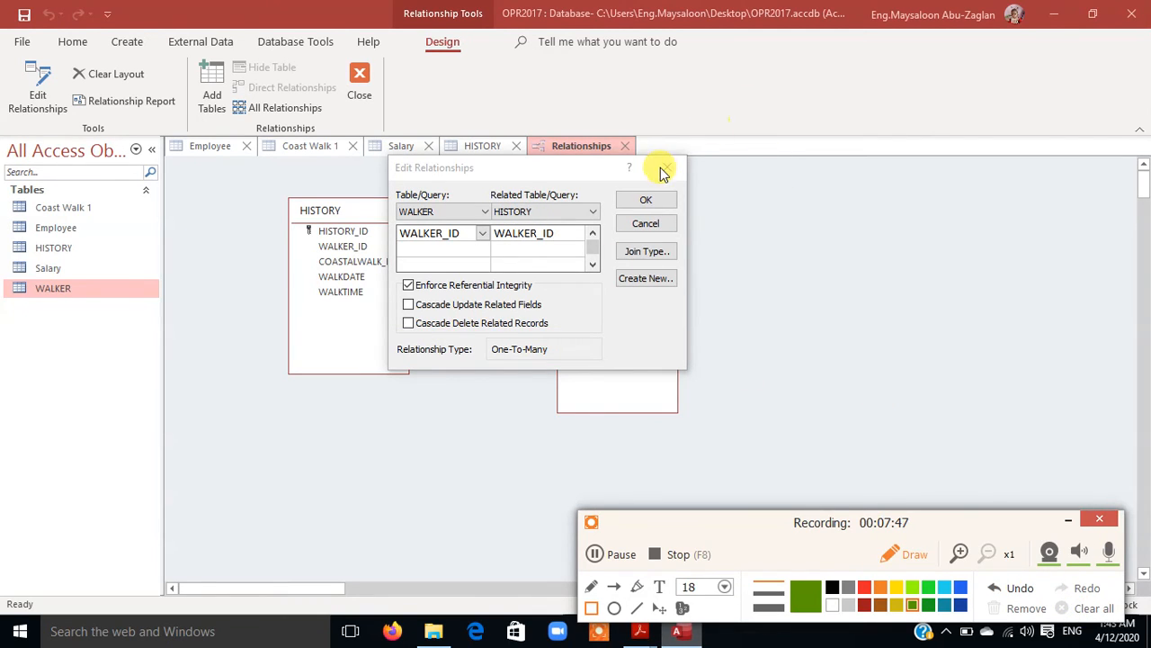
click(1061, 511)
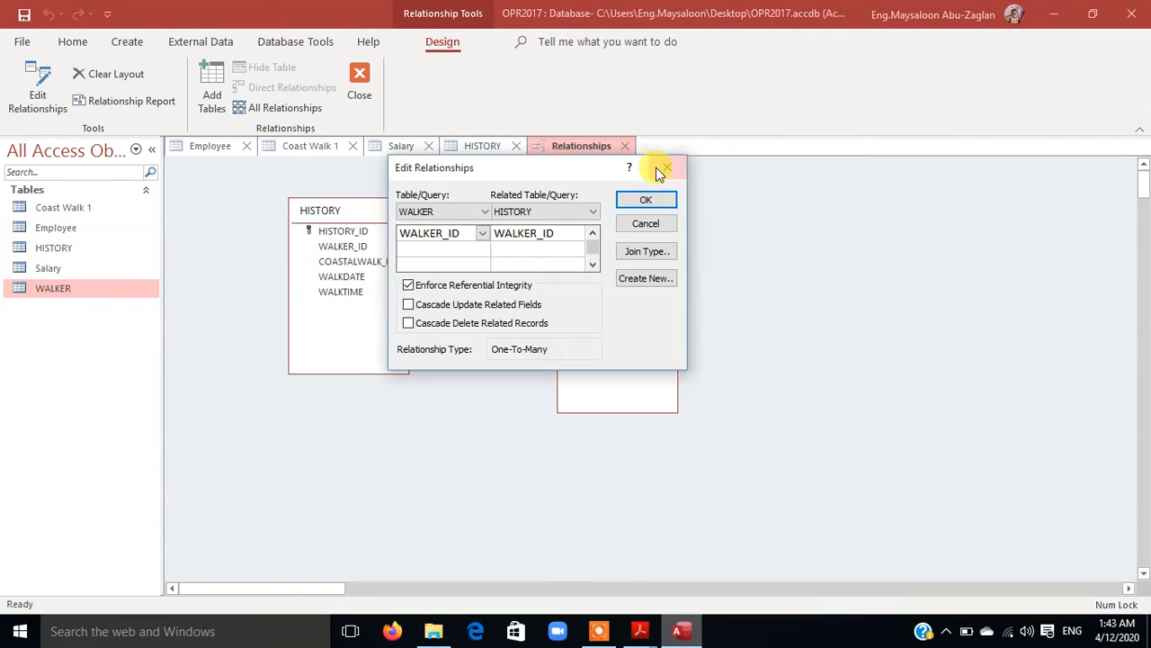
click(667, 166)
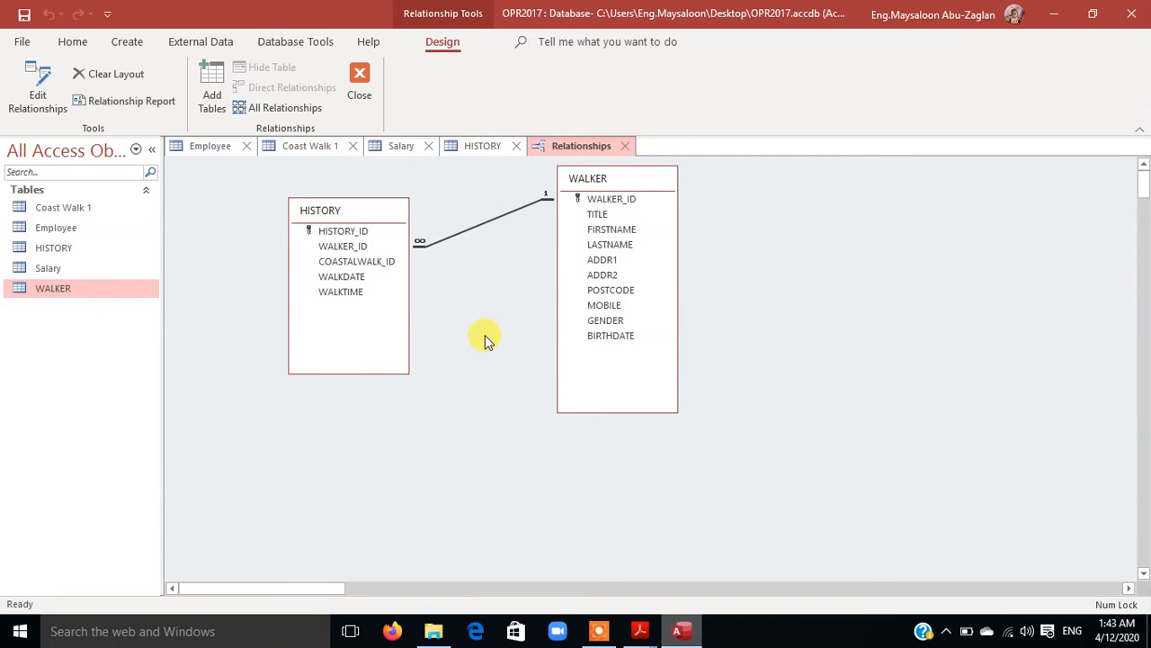
click(16, 109)
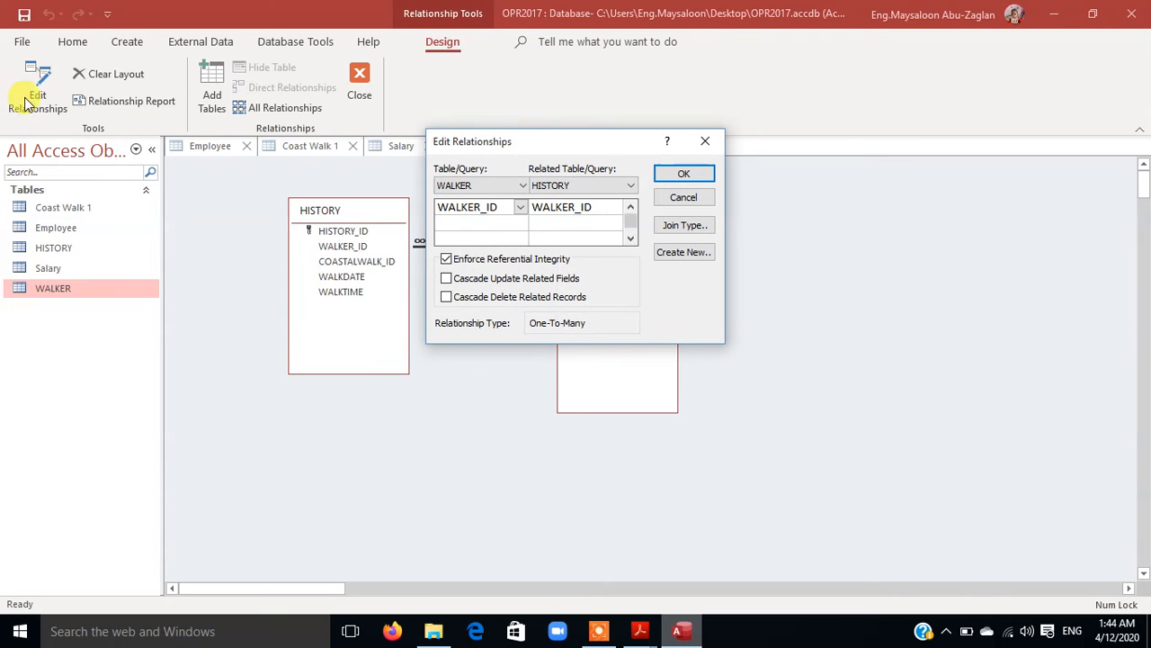
click(708, 141)
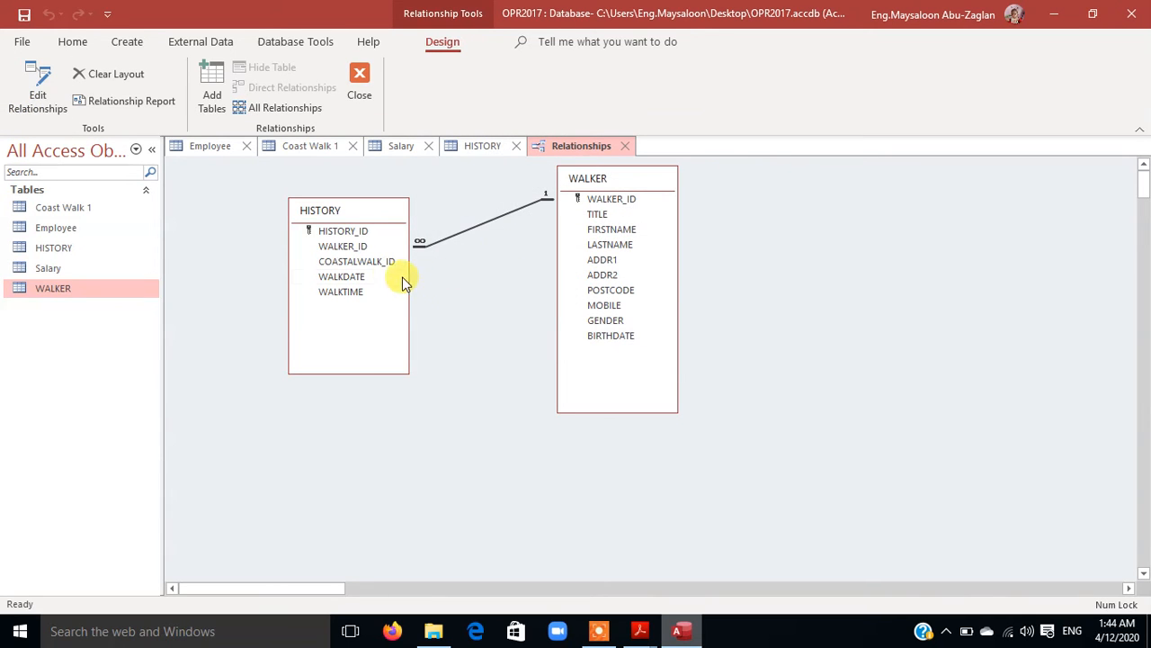
- Try to create a relationship from the WALKDATE field in HISTORY to the WALKER table
click(356, 276)
drag(601, 252, 601, 254)
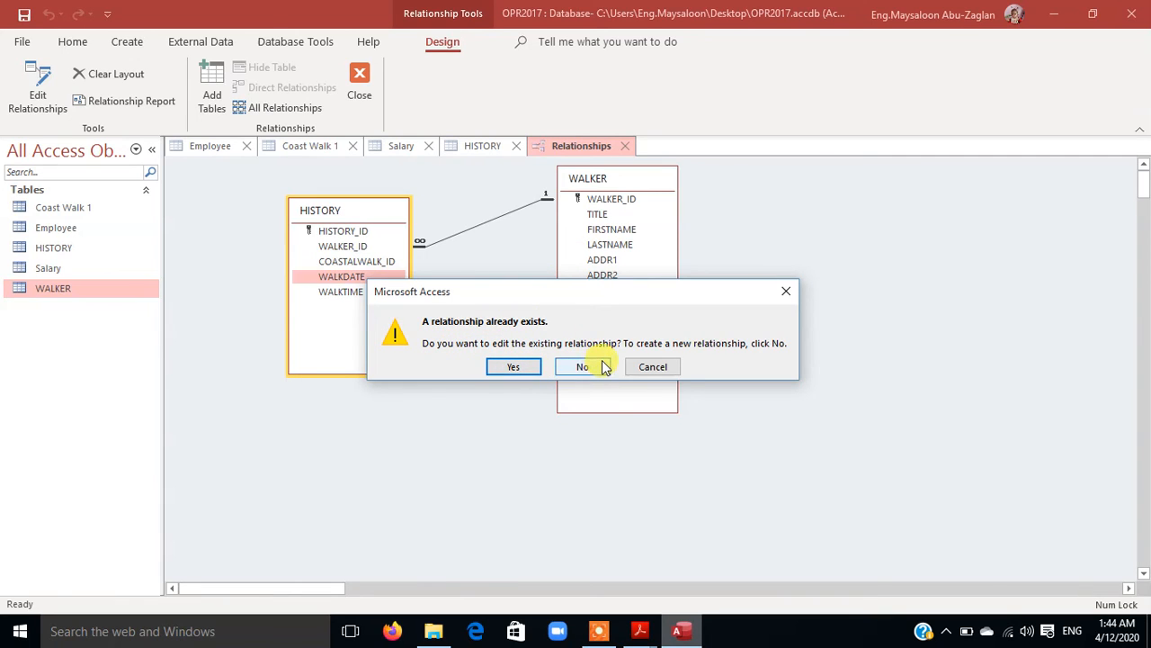
click(786, 294)
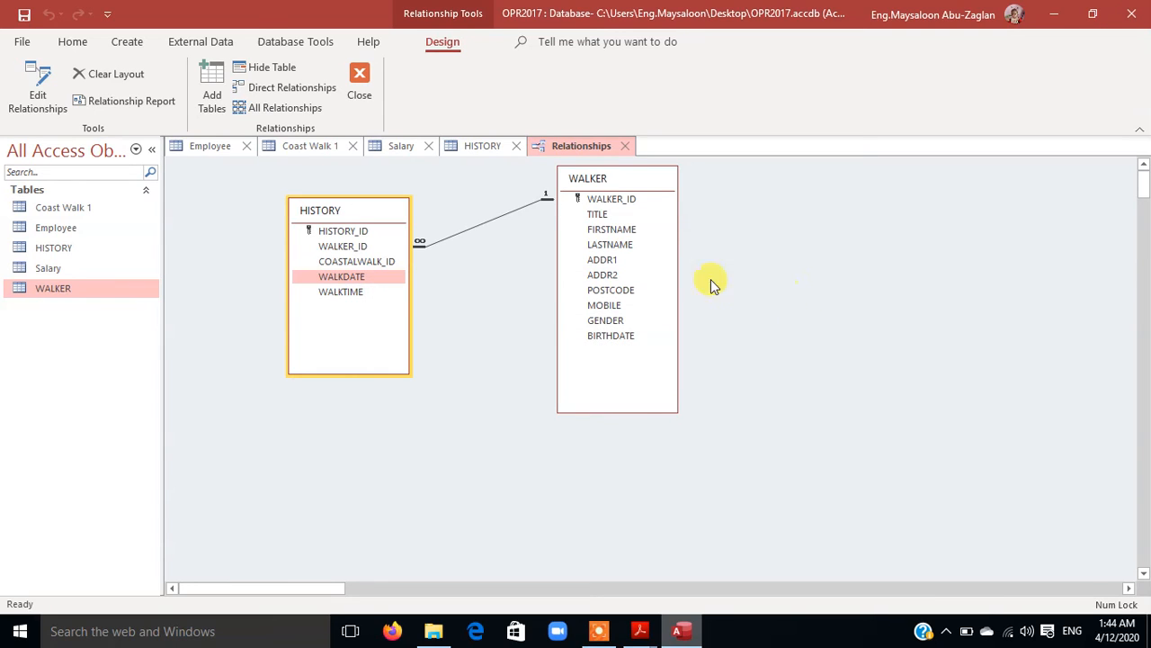
- Add the Coast Walk 1 table to the relationships diagram
click(221, 101)
click(217, 88)
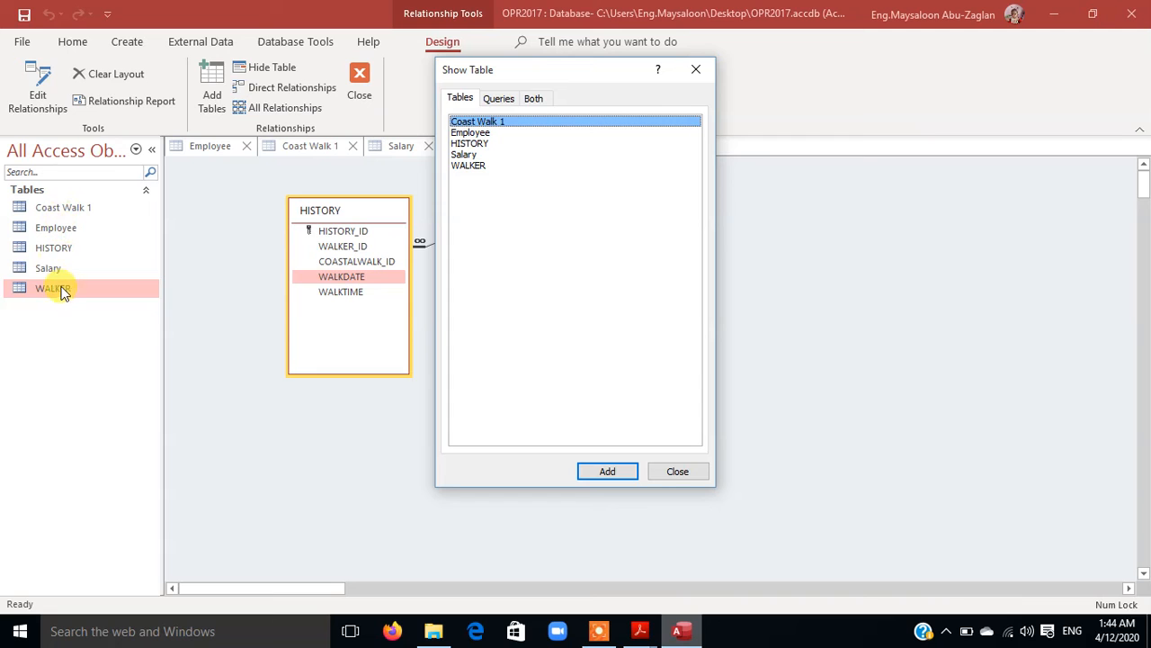
drag(549, 71, 535, 226)
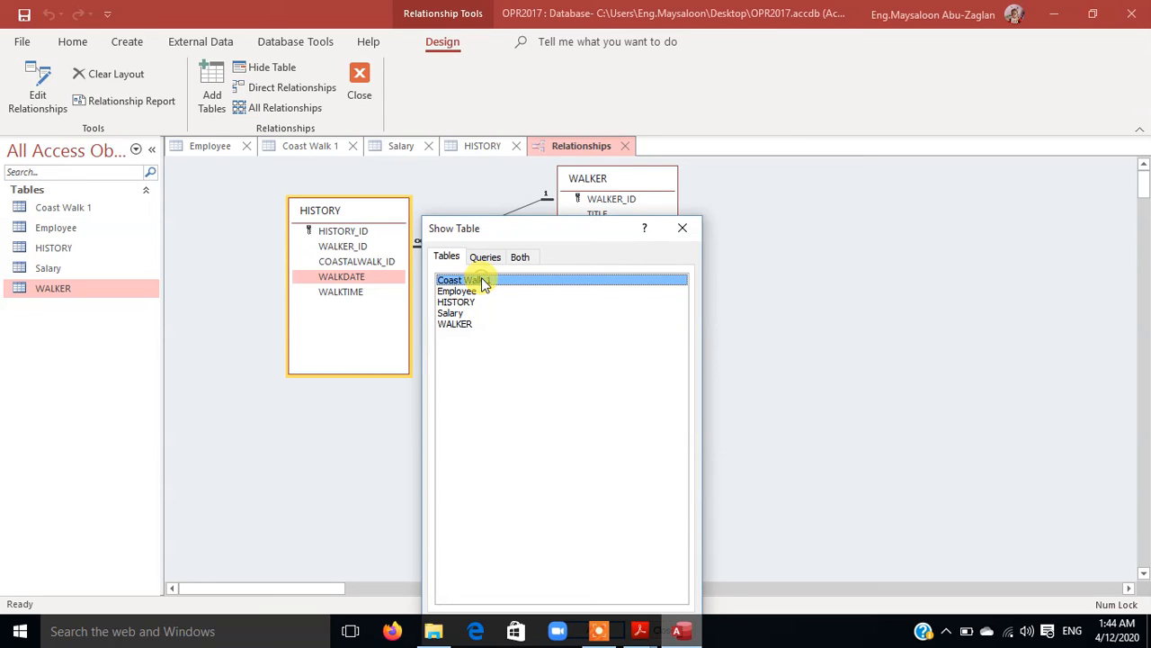
drag(552, 227, 619, 14)
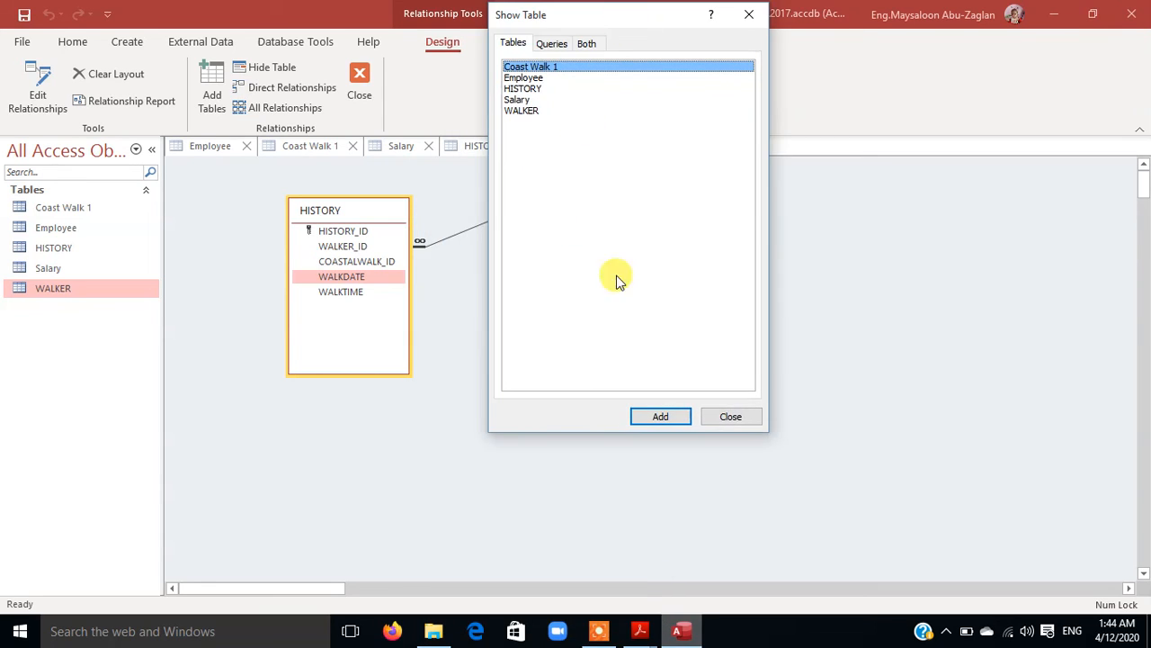
click(667, 417)
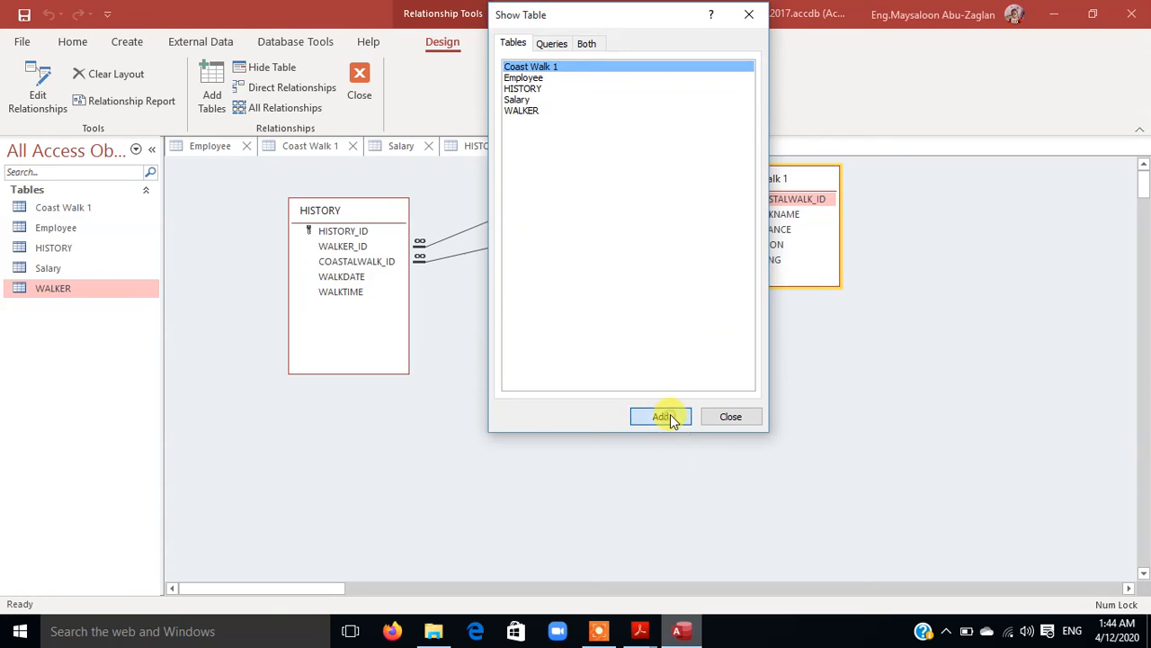
- Close the table picker and rearrange the diagram, placing Coast Walk 1 below and between the other tables and shifting HISTORY away from WALKER
click(749, 16)
drag(782, 179, 499, 444)
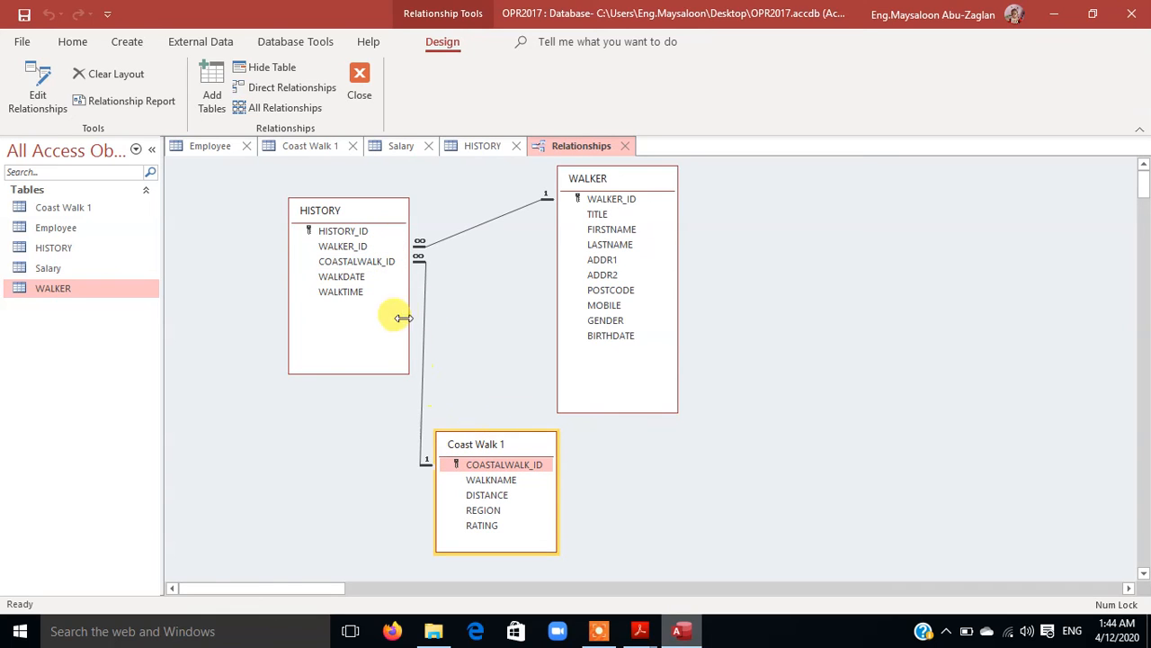
drag(360, 210, 294, 200)
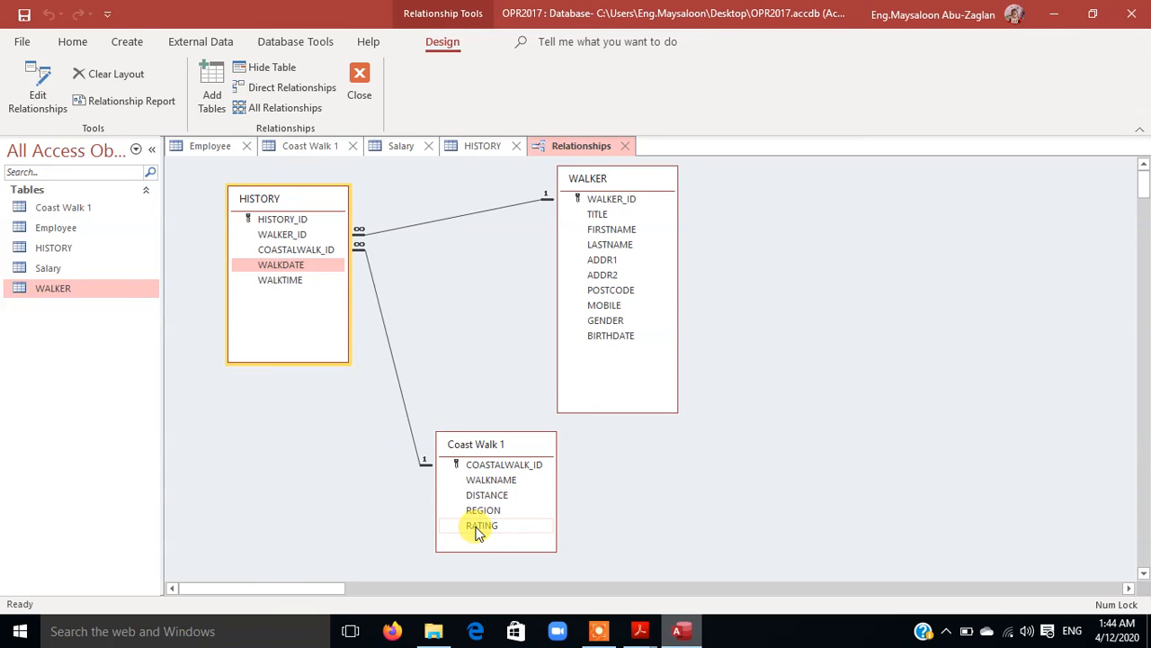
- Examine the settings of the COASTALWALK_ID relationship between Coast Walk 1 and HISTORY, and close them without changes
click(307, 250)
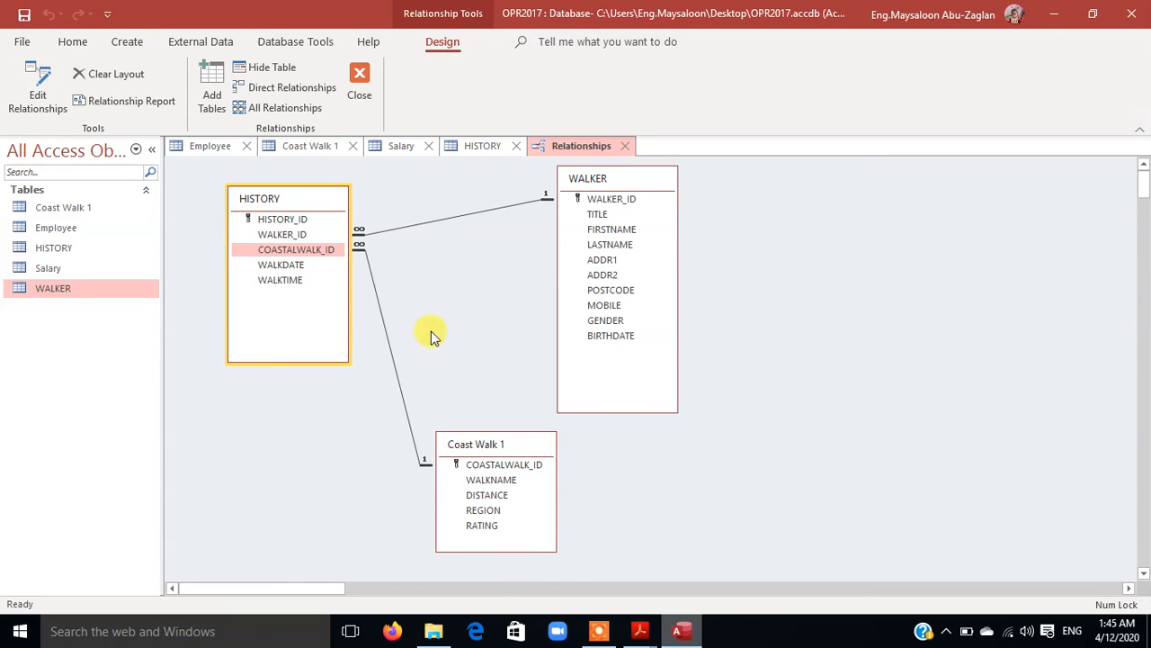
double_click(398, 369)
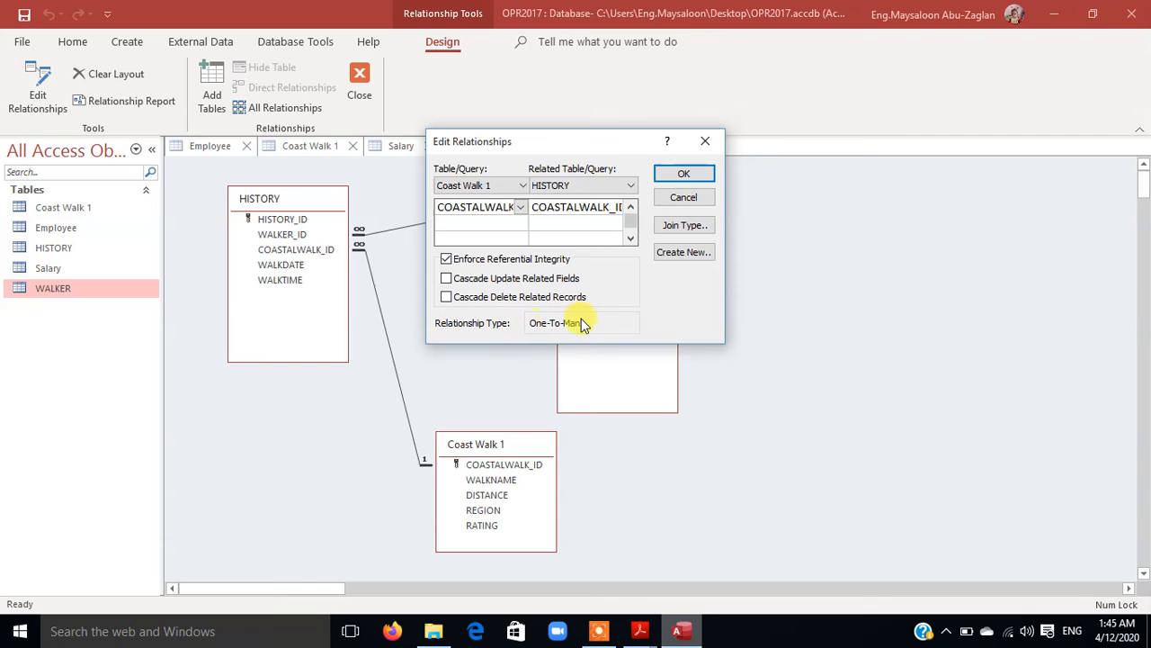
click(699, 148)
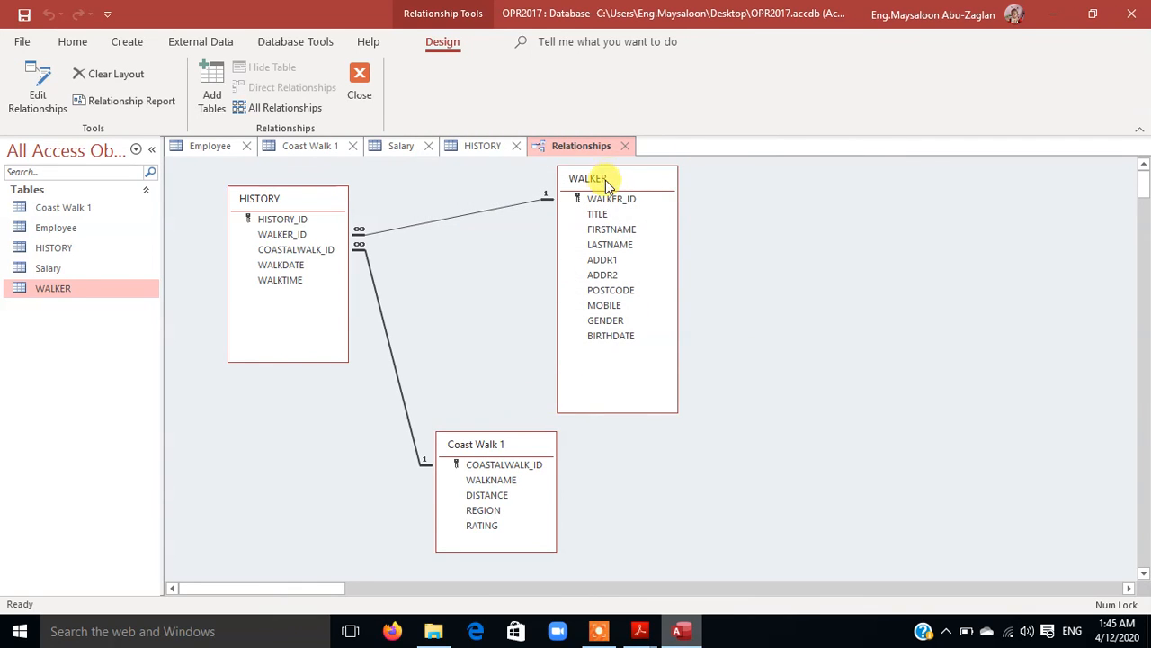
- Move the WALKER table farther away from HISTORY and nudge Coast Walk 1 slightly toward WALKER in the relationships diagram
drag(605, 180, 792, 230)
click(554, 447)
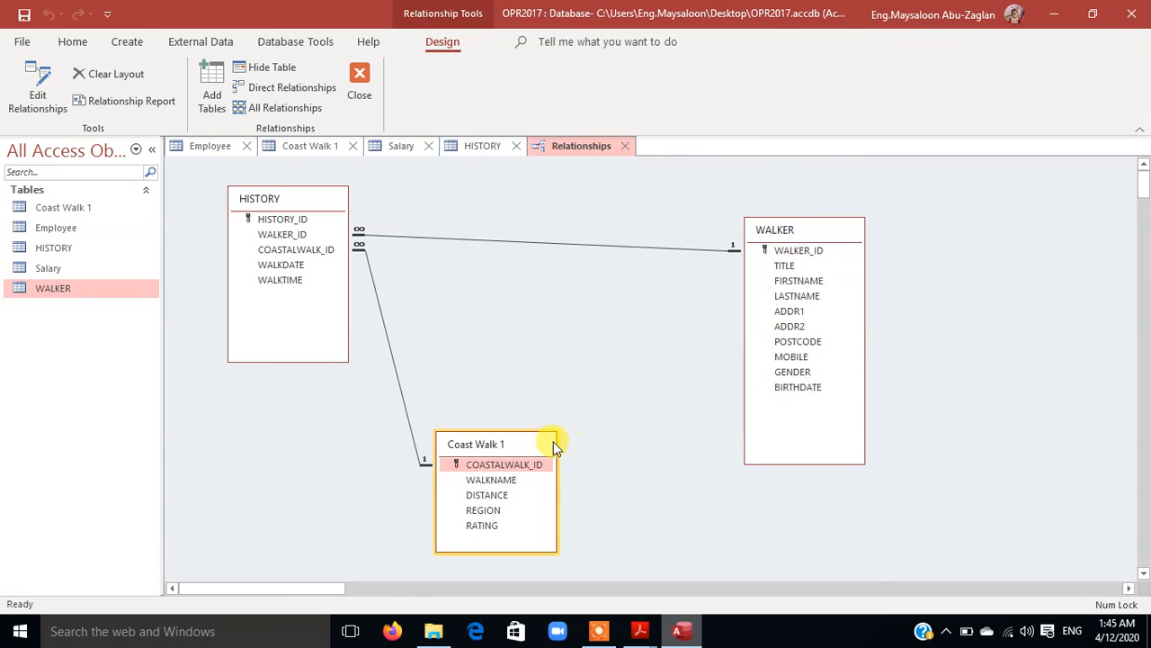
drag(554, 447, 578, 442)
- Start a relationship from DISTANCE in Coast Walk 1 to ADDR1 in WALKER and draw a green box around its relationship type
drag(556, 490, 765, 315)
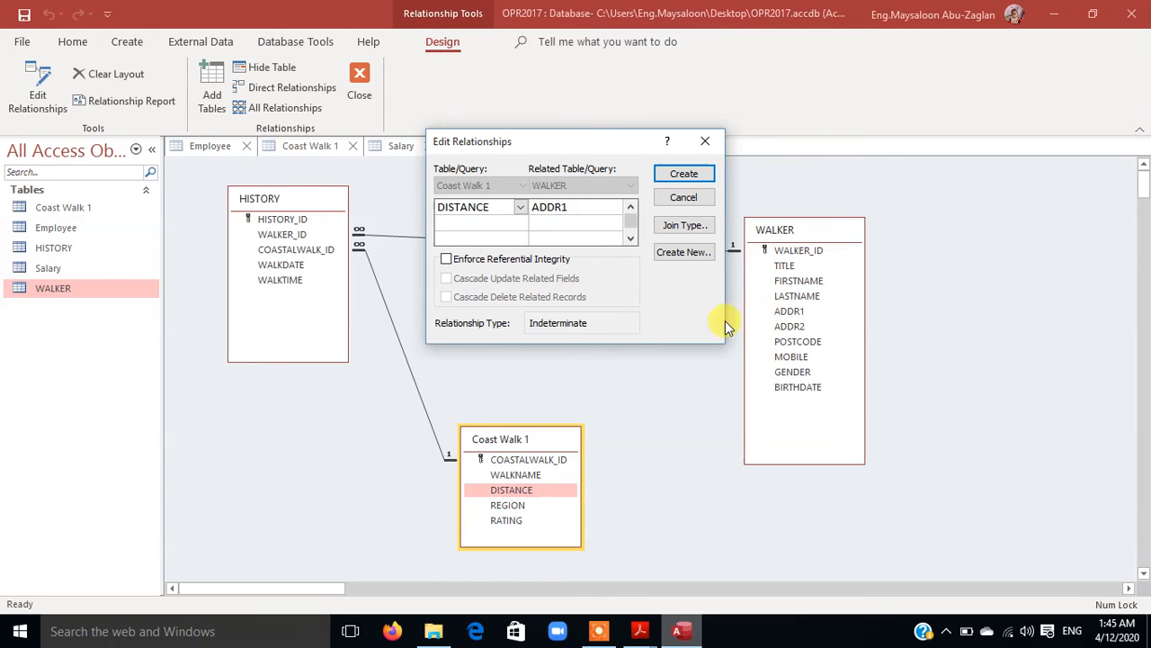
click(609, 636)
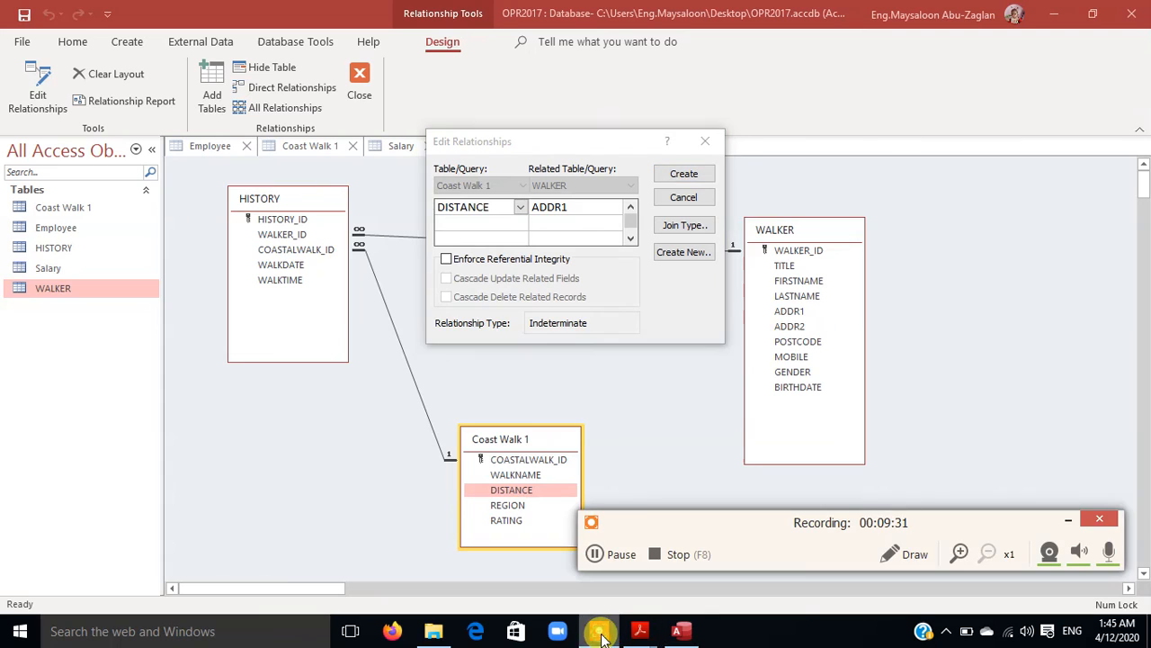
click(918, 550)
click(592, 587)
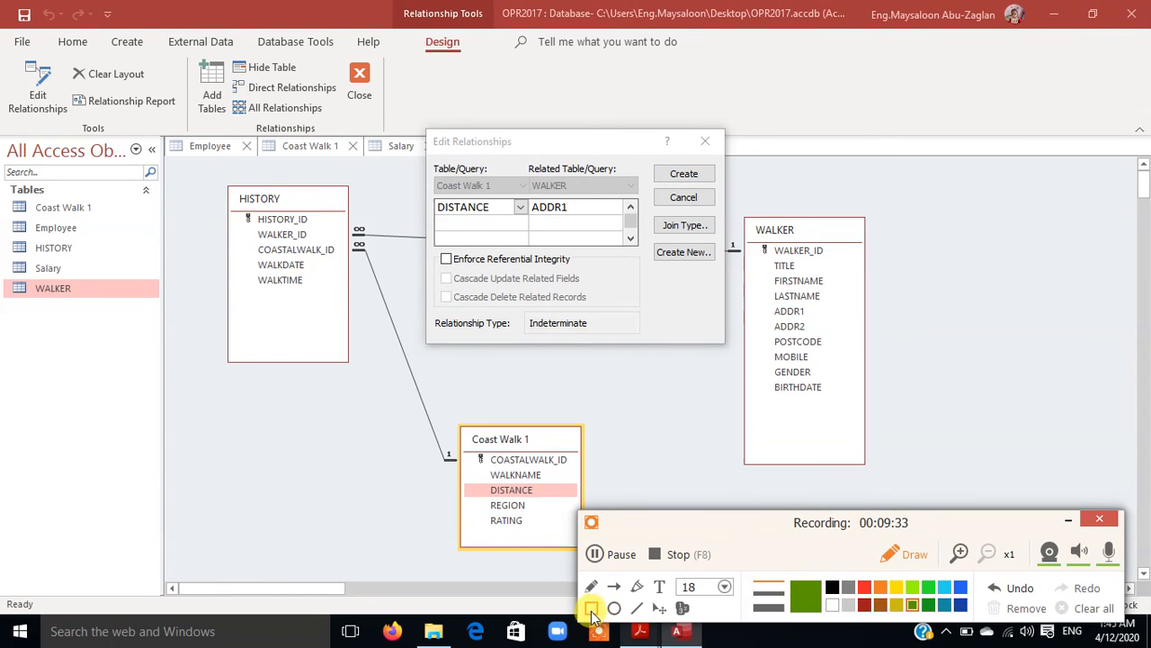
drag(418, 297, 660, 356)
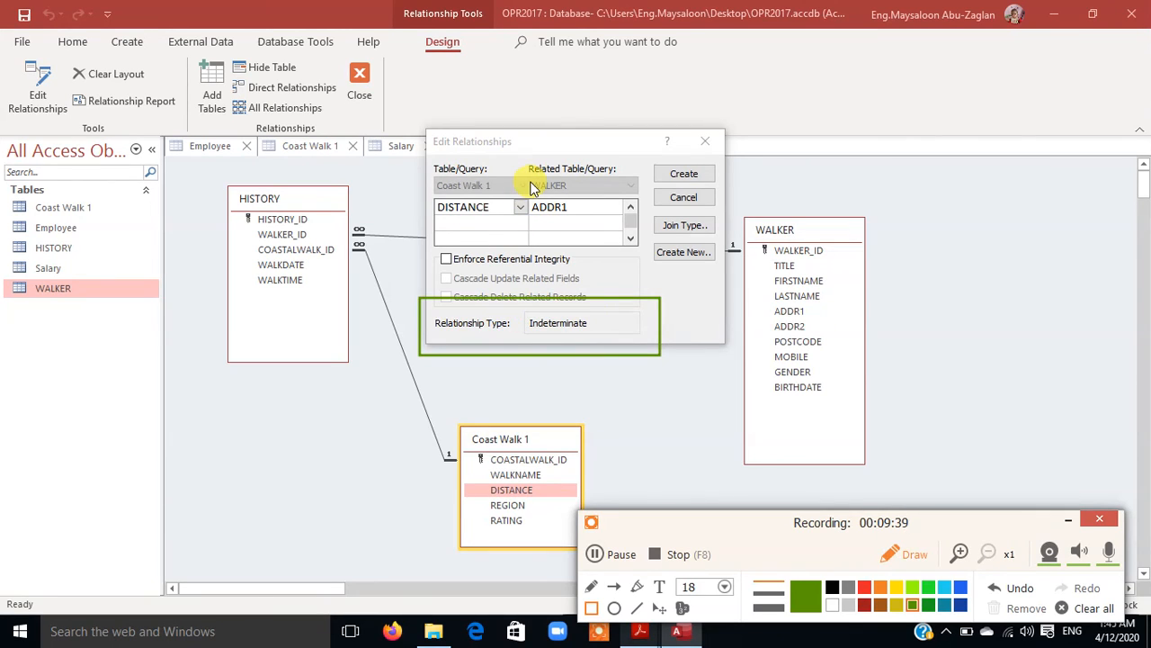
click(1067, 519)
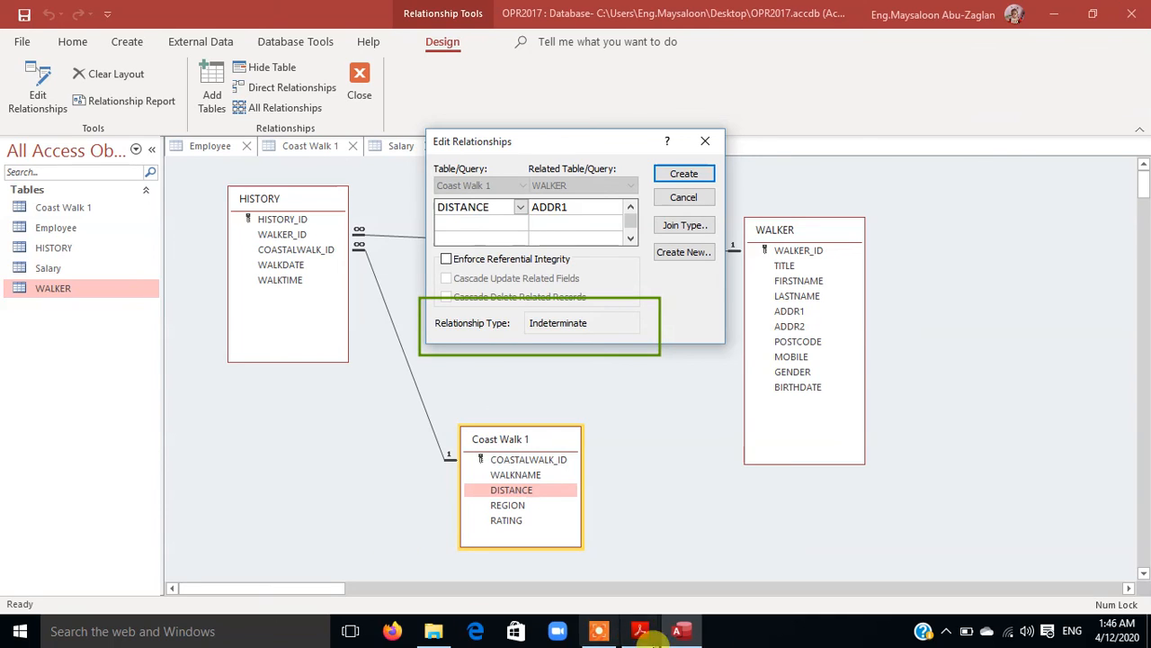
- Switch to the Worksheet # 9 PDF in Acrobat Reader, go to its Practical Part and clear all drawn annotations
mouse_move(634, 635)
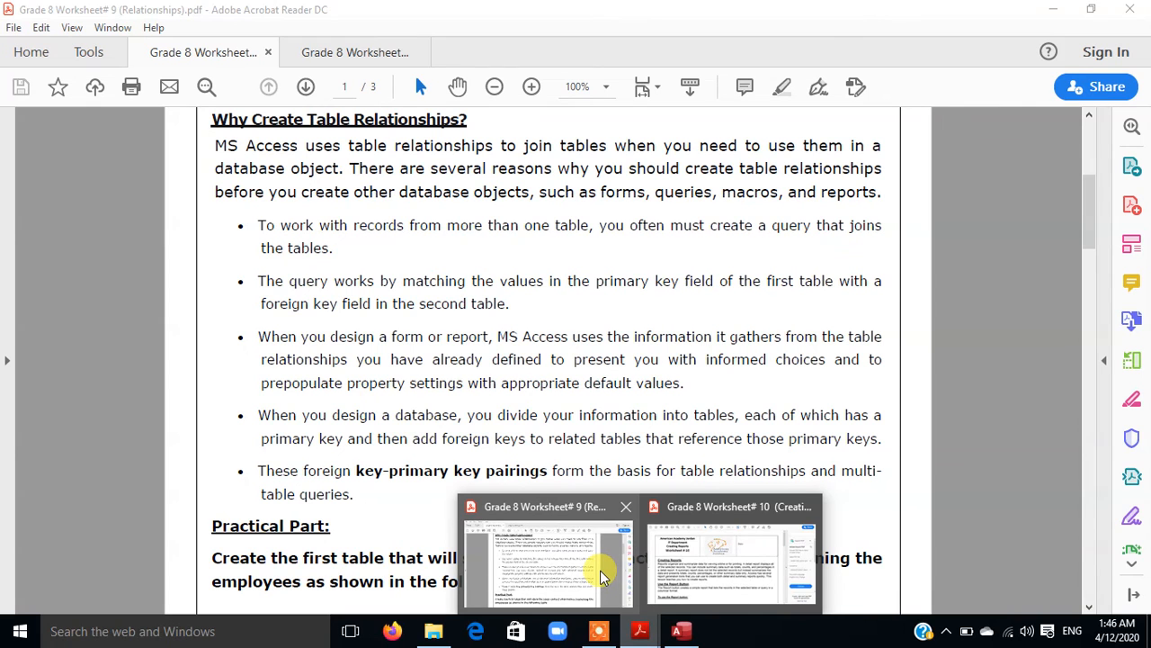
click(602, 570)
scroll(527, 414, down, 9)
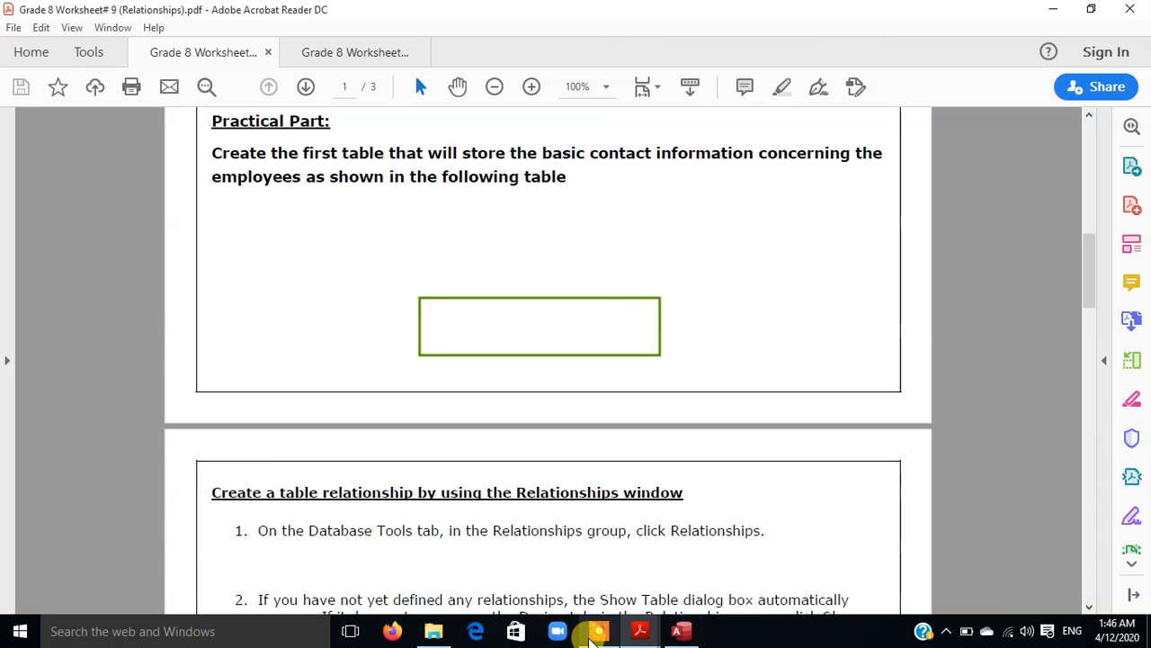
click(598, 631)
click(918, 553)
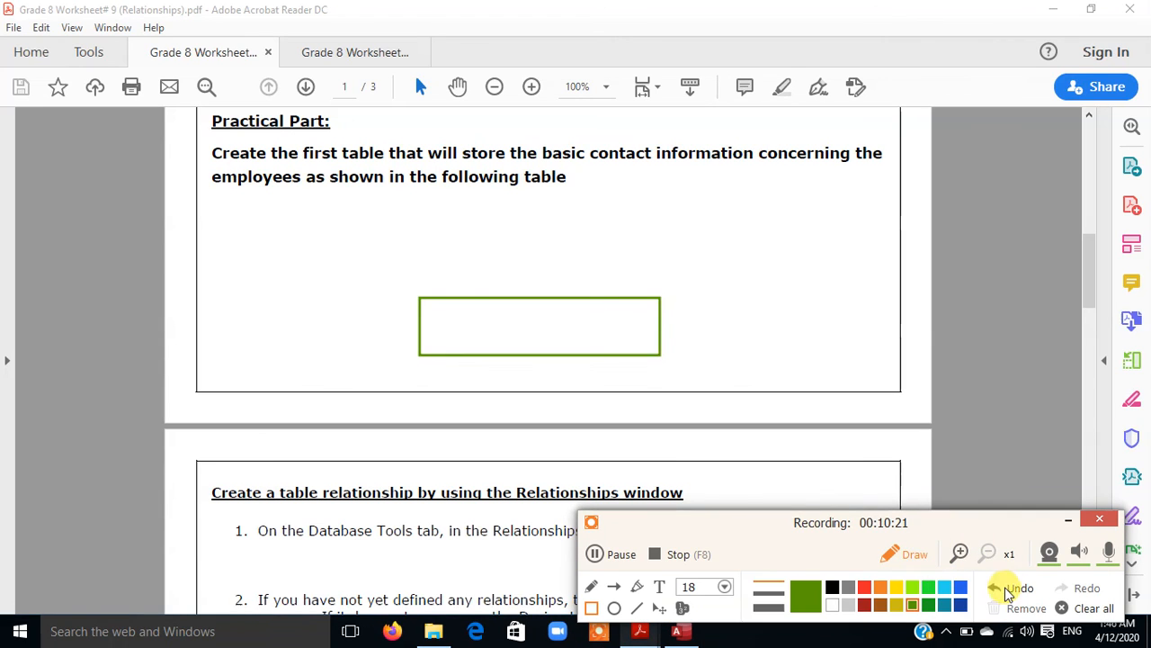
click(1070, 606)
click(1068, 520)
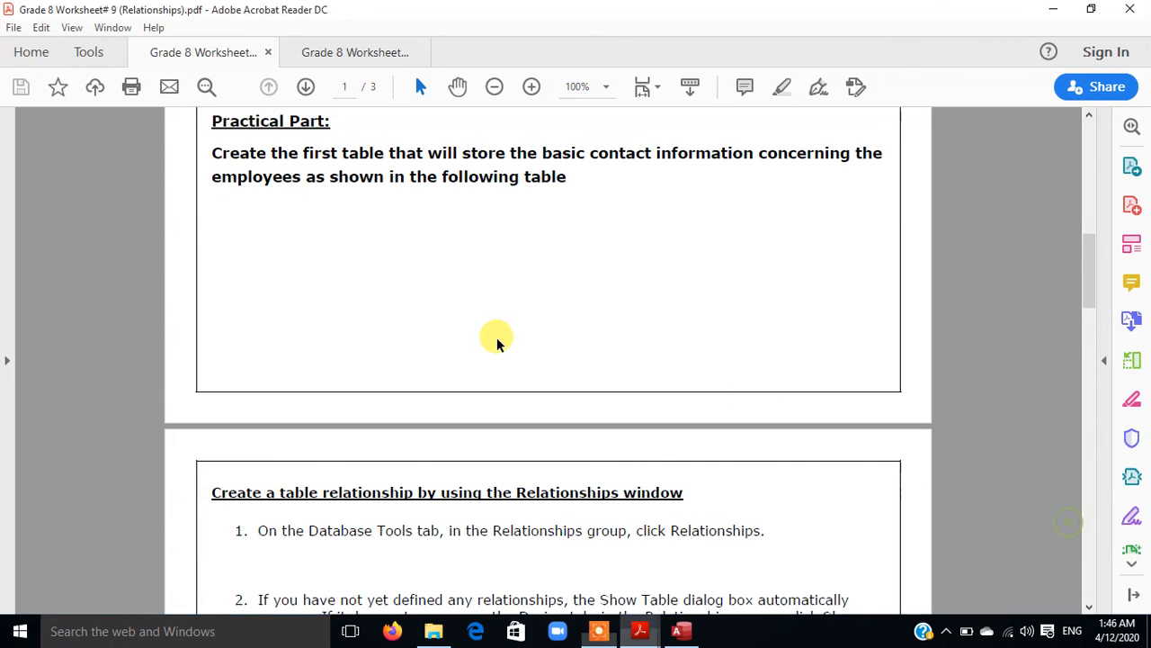
- Review the worksheet's instructions and figures on creating a relationship through page 3, and return to the first page
scroll(496, 336, down, 10)
scroll(496, 339, down, 10)
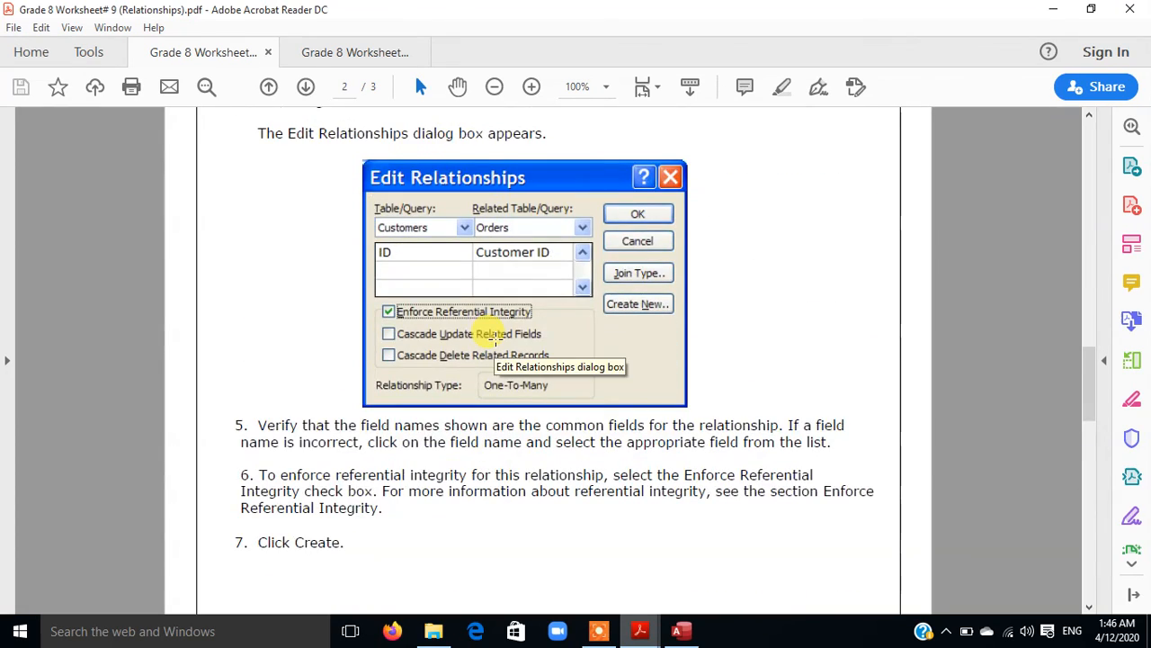
scroll(495, 339, down, 13)
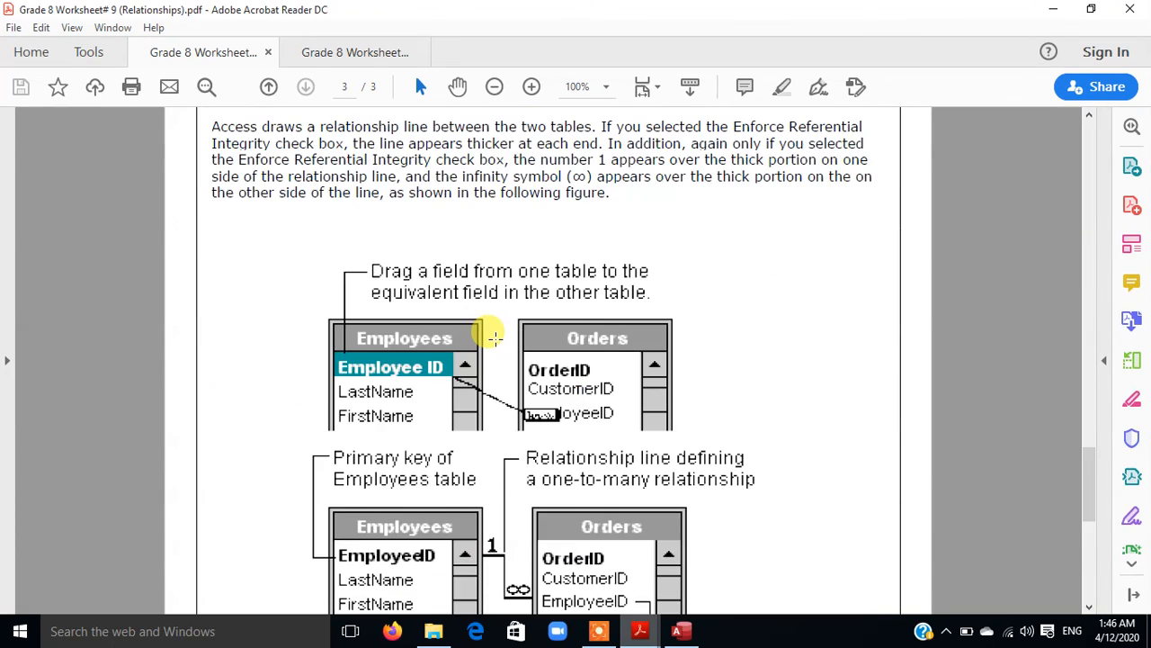
scroll(496, 337, up, 20)
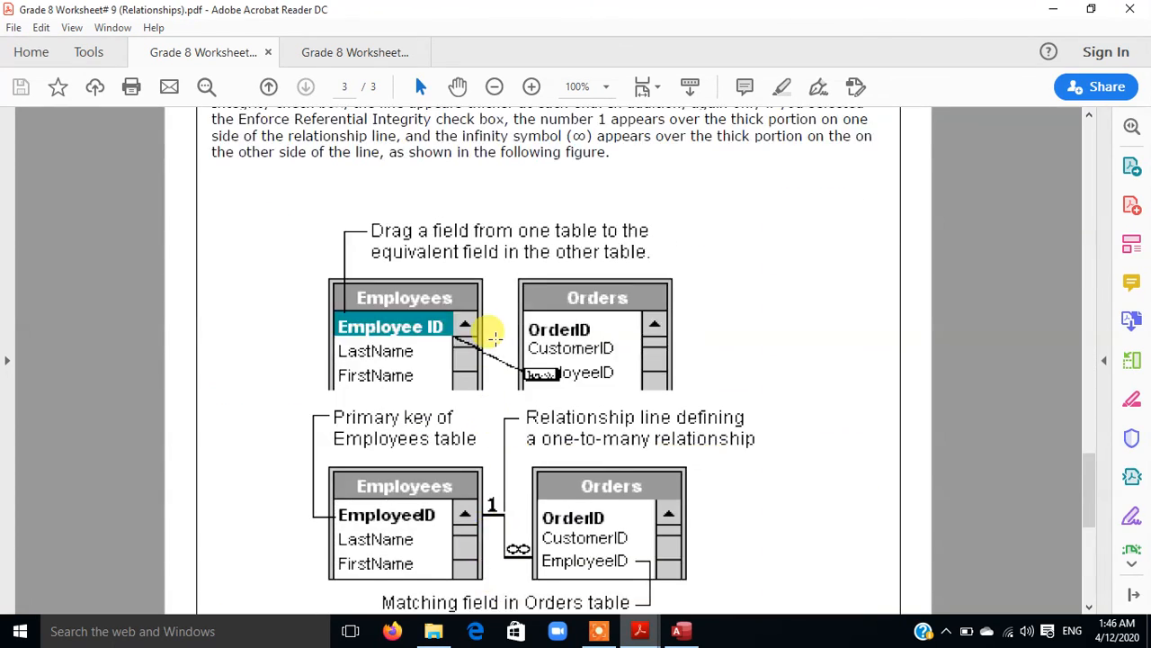
scroll(495, 338, up, 20)
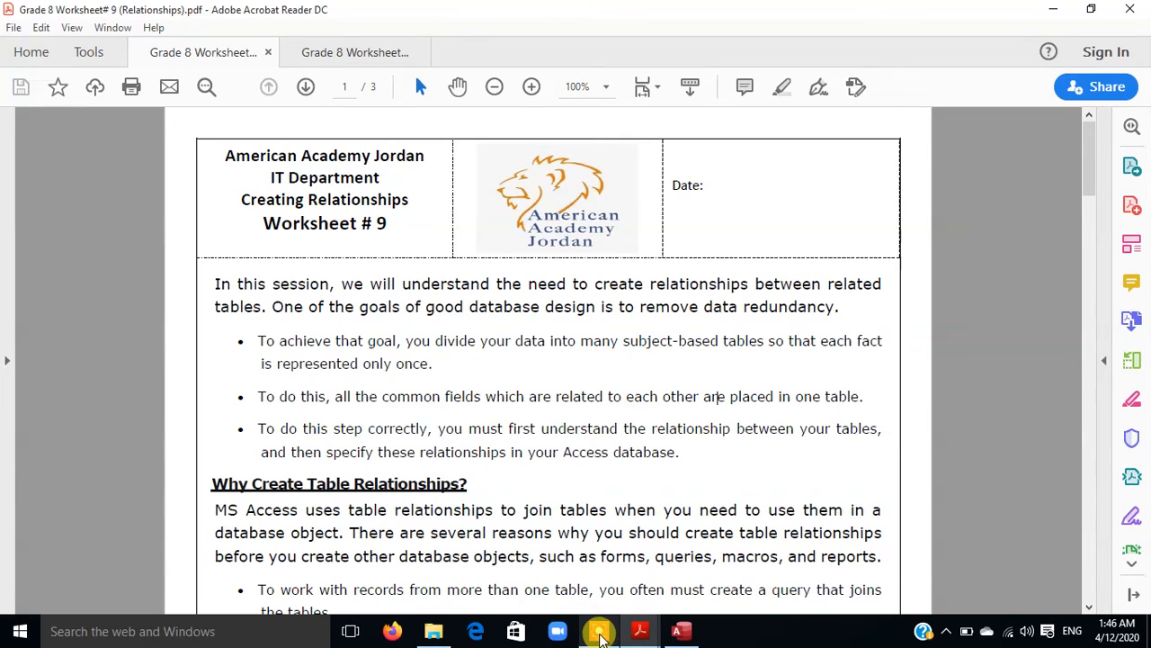
click(598, 630)
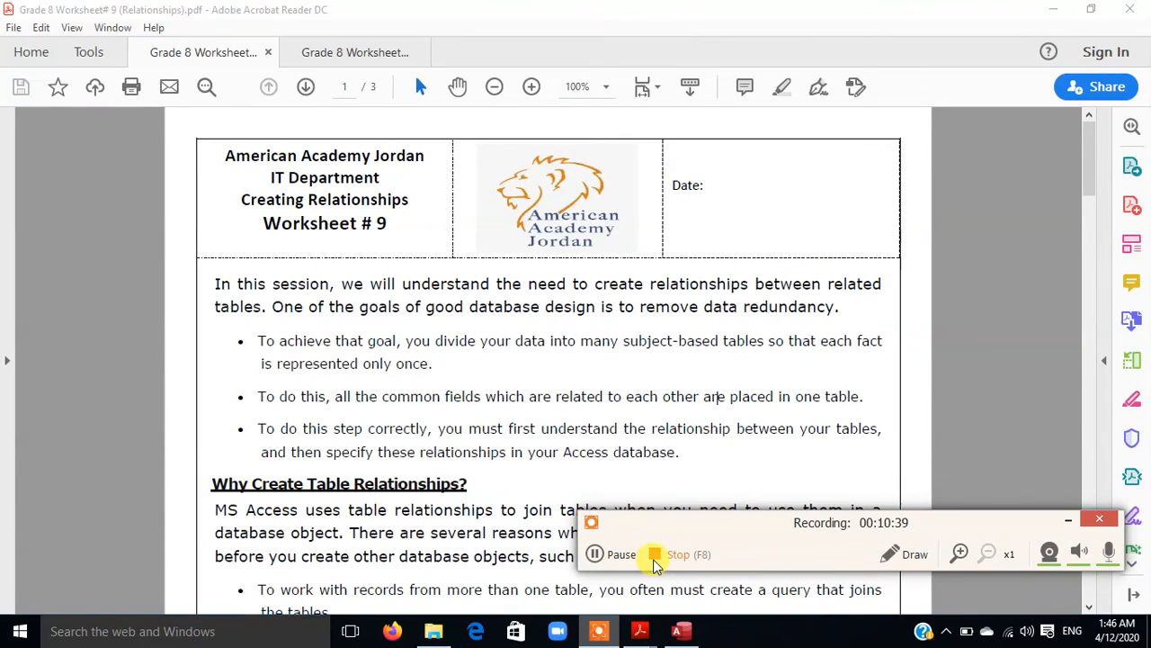